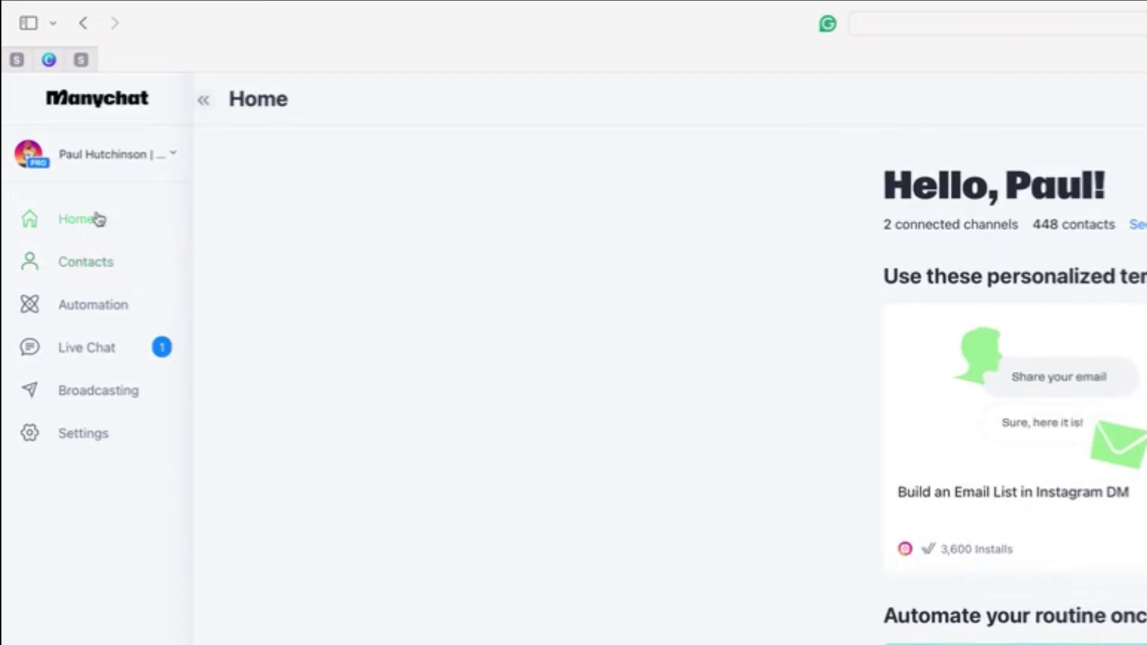
Tour the Contacts, Live Chat, Settings and Broadcasting sections, ending on My Automations
left_click(82, 262)
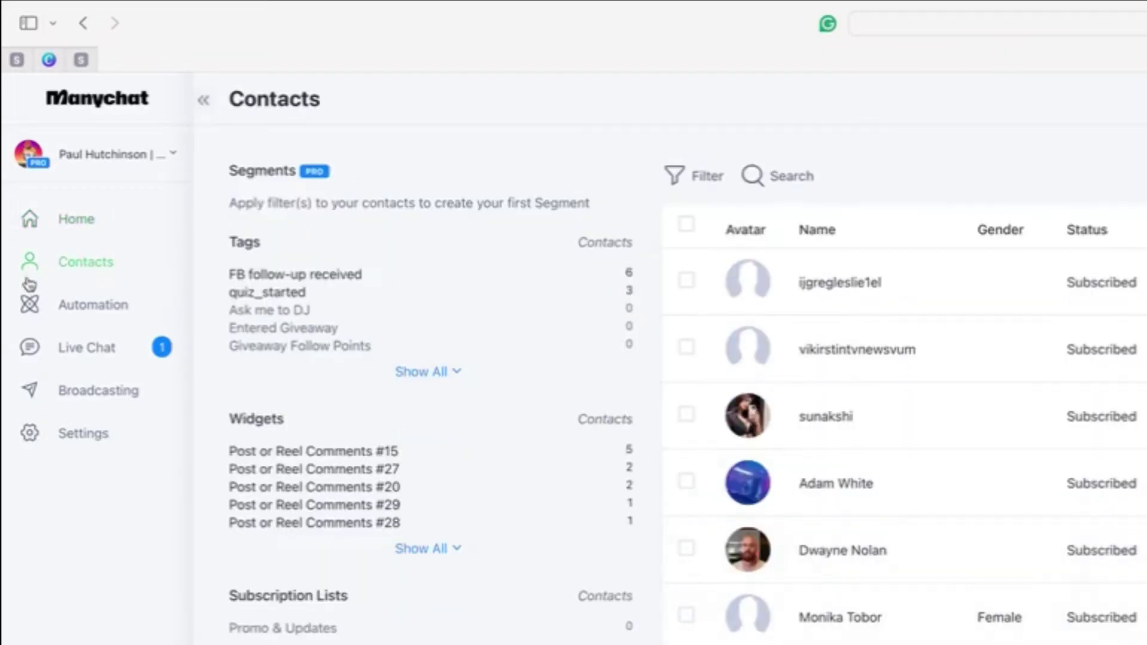
left_click(49, 304)
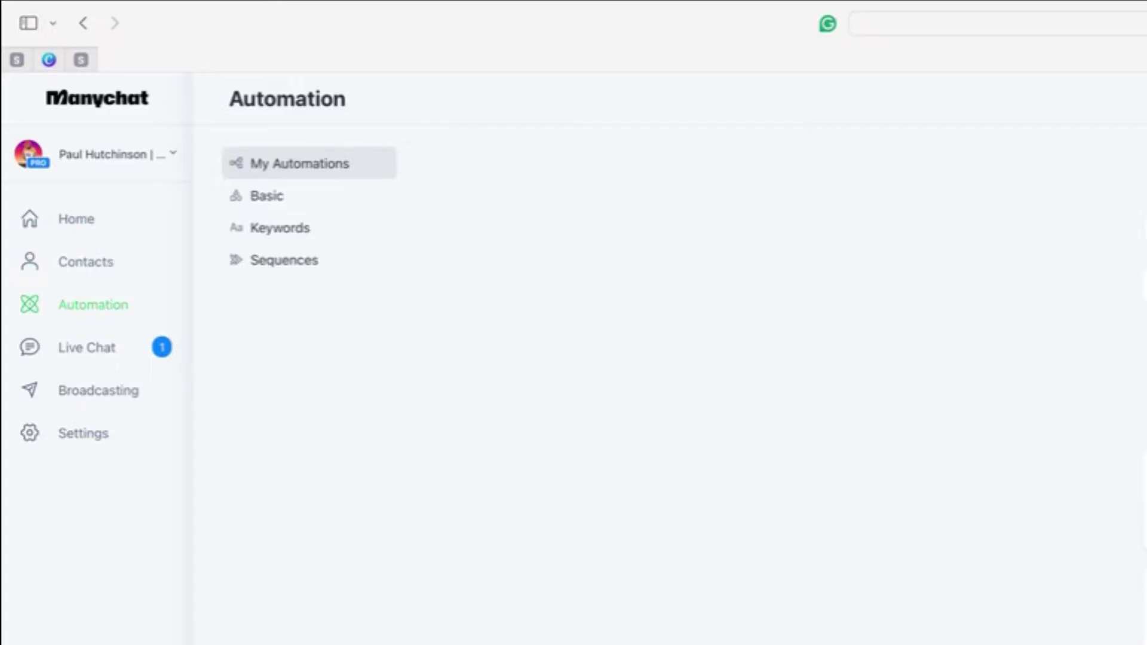
left_click(77, 348)
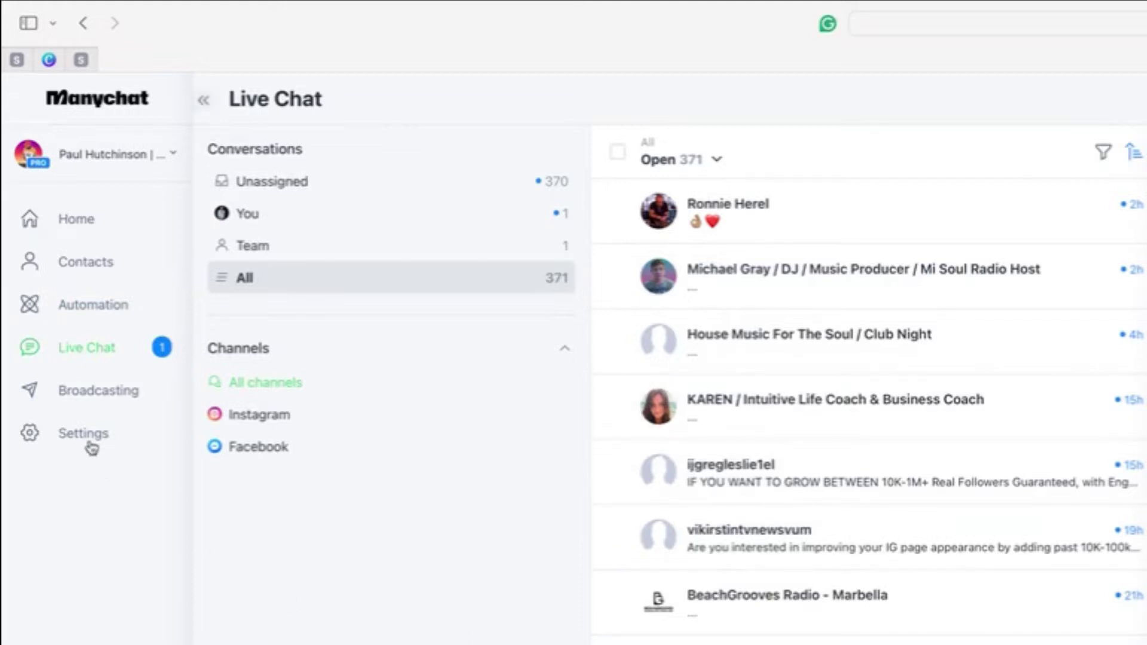
left_click(67, 437)
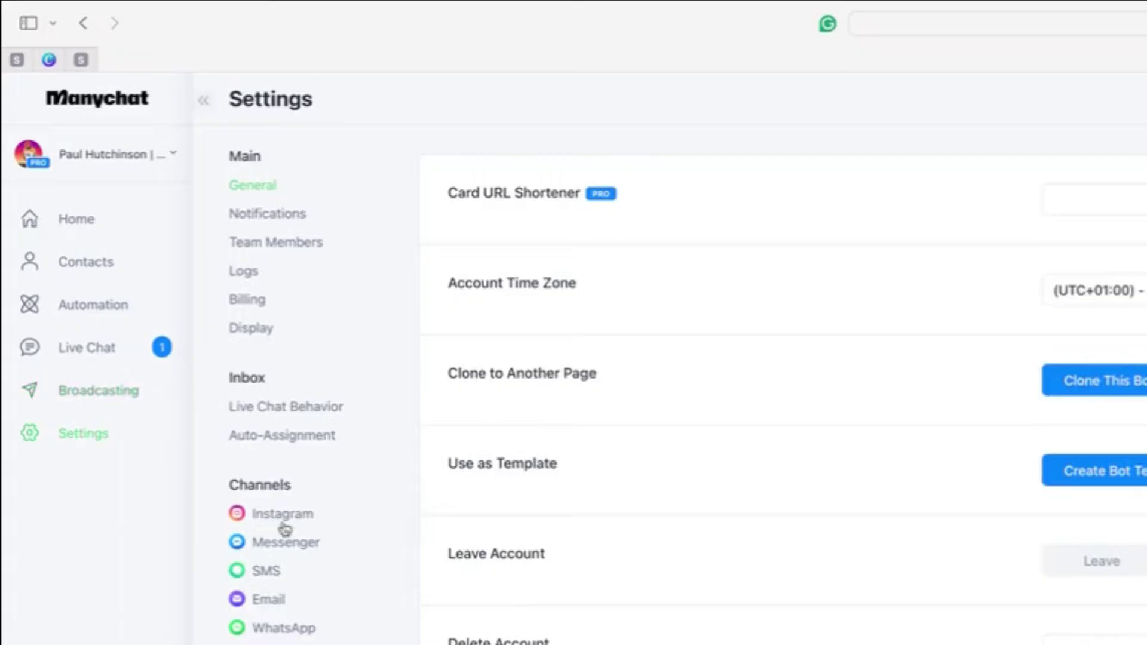
left_click(85, 391)
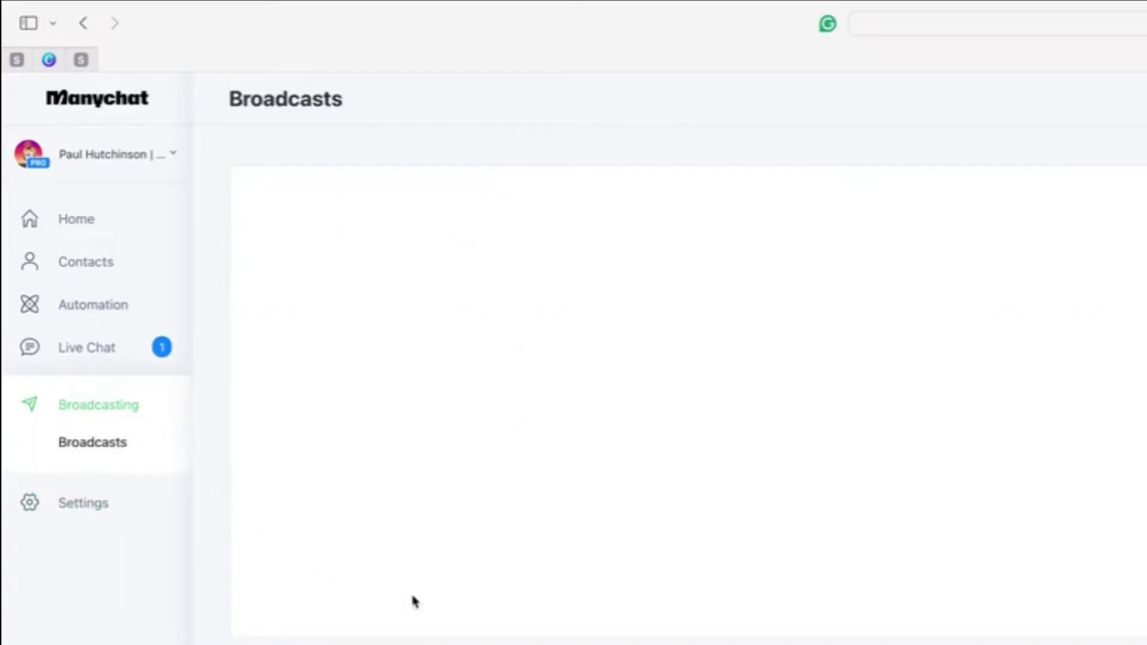
left_click(90, 304)
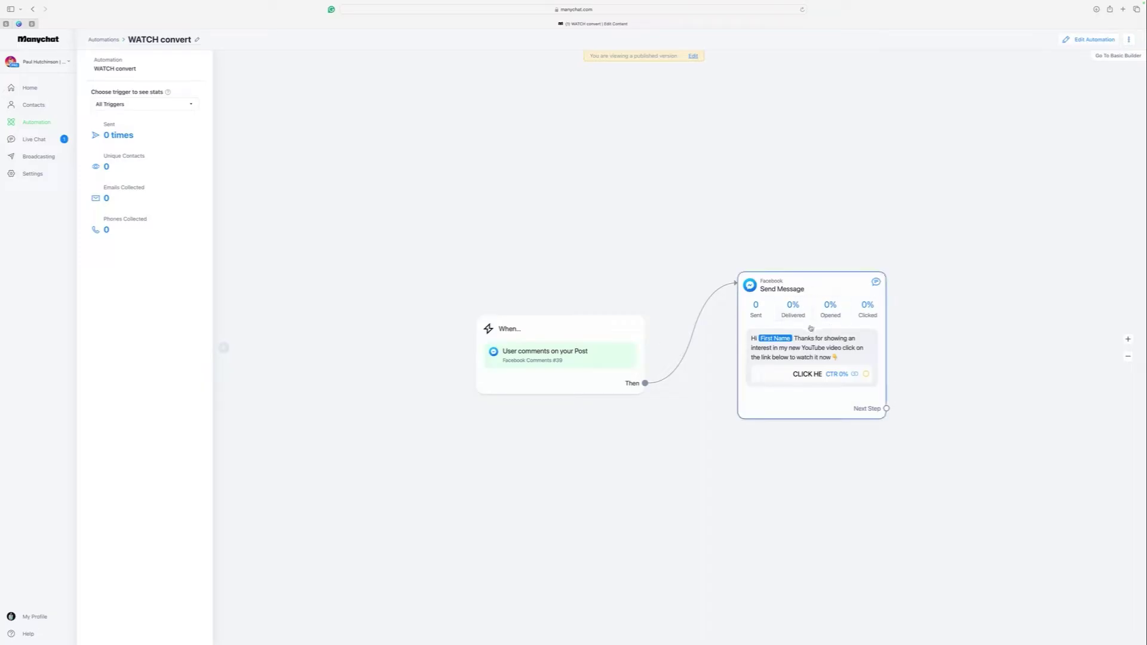
Select the WATCH convert comment trigger and switch the automation into Edit mode
left_click(558, 358)
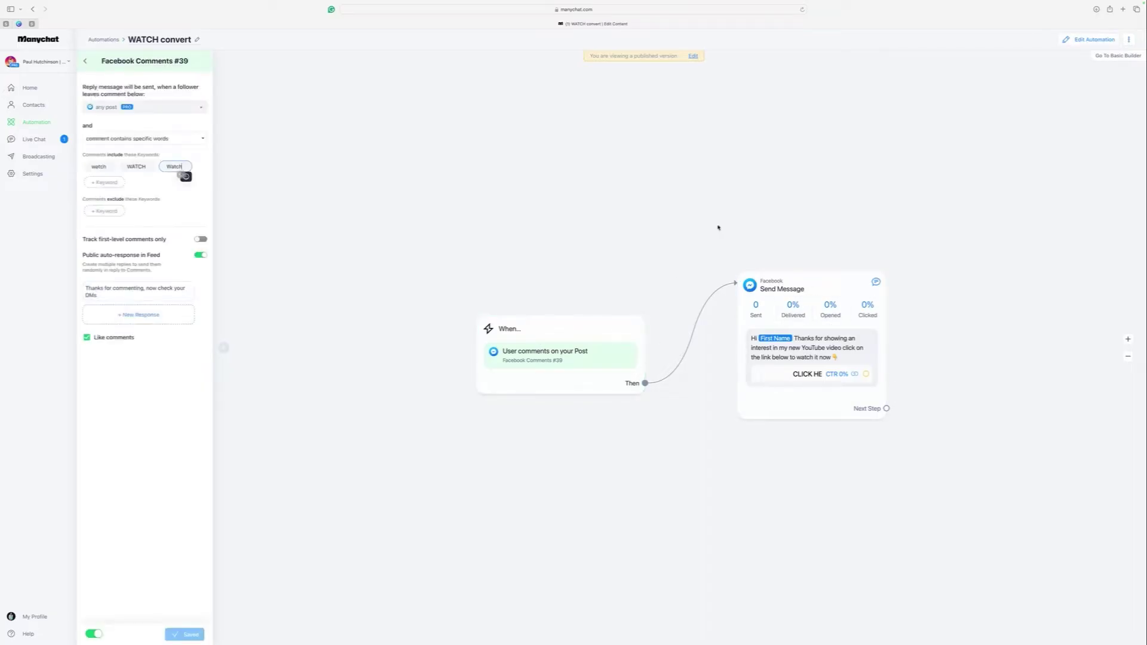
left_click(1082, 40)
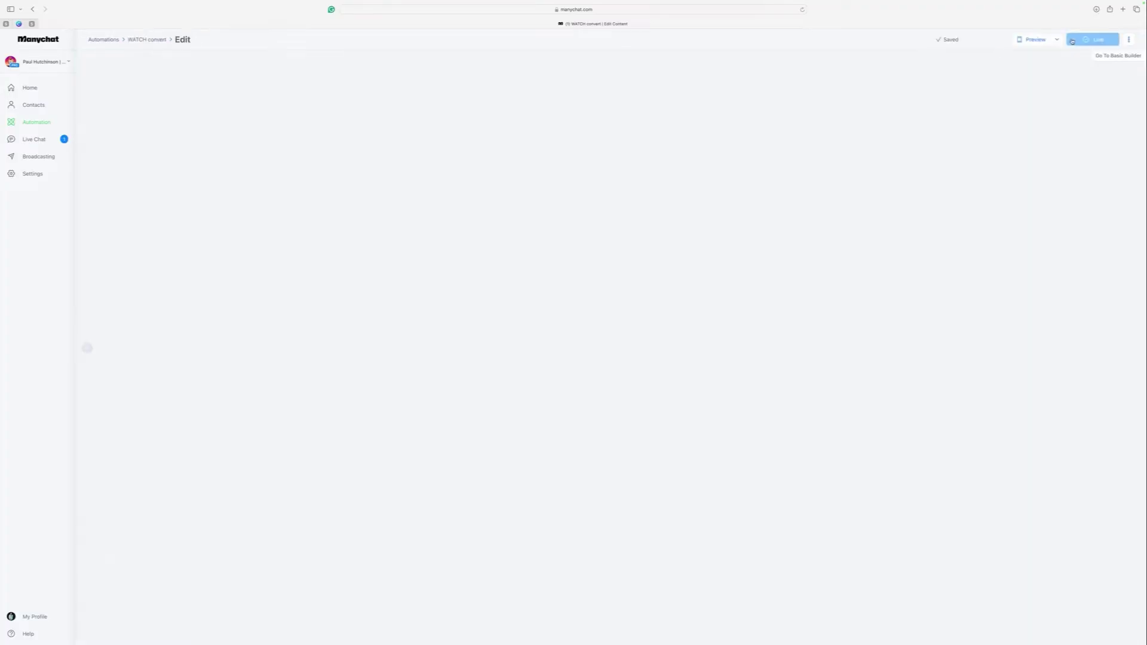
Set the trigger's public reply to 'THANKS FOR THE COMMENT, CHECK YOUR DM'S', keep Like comments on, and save
left_click(509, 351)
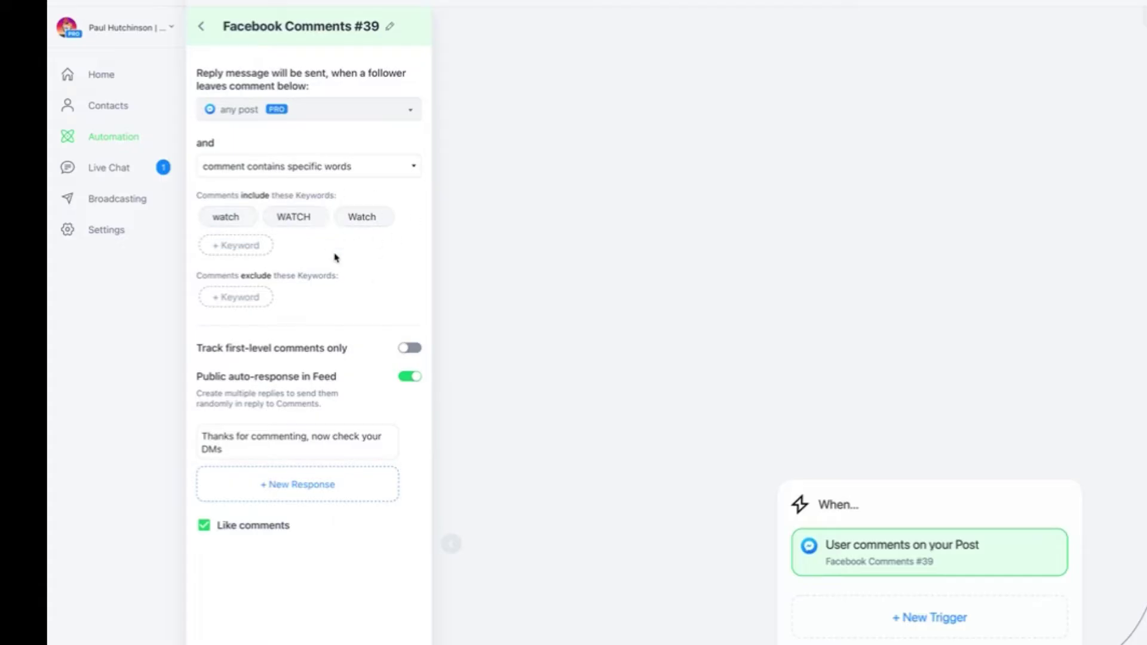
left_click(416, 378)
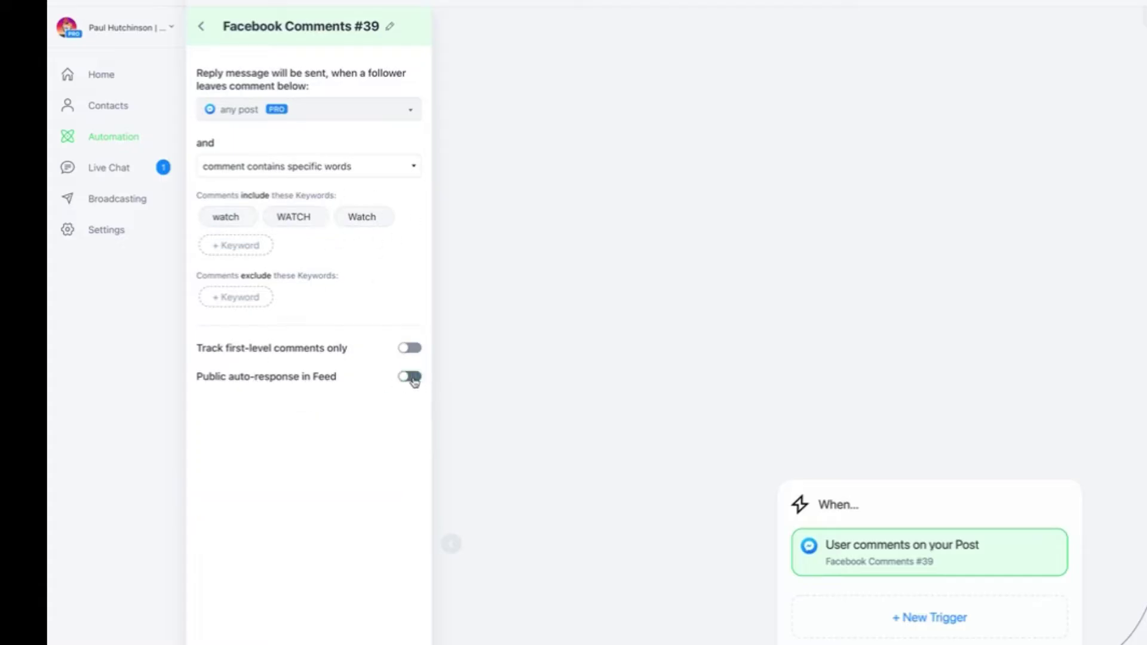
left_click(416, 378)
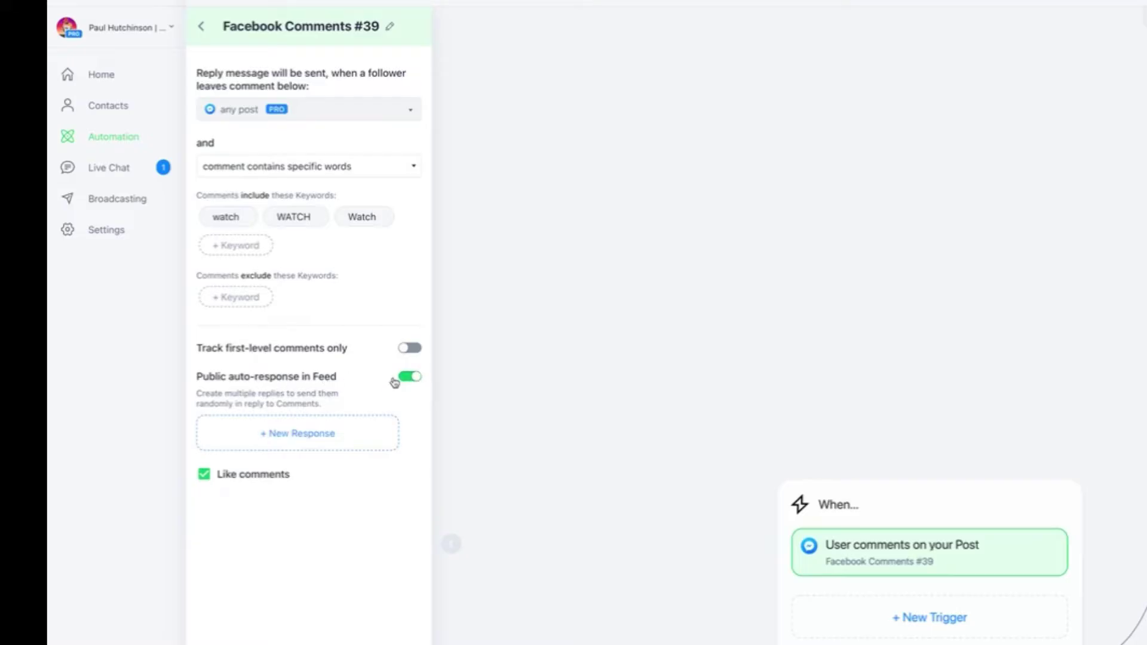
left_click(267, 433)
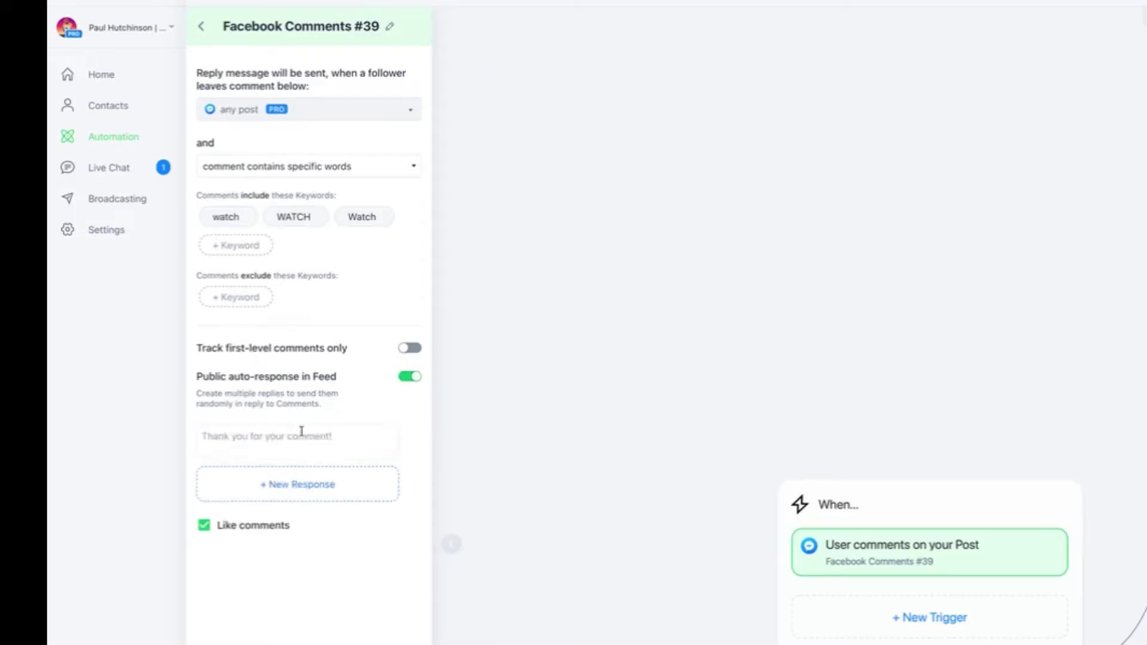
left_click(218, 437)
type("THAN")
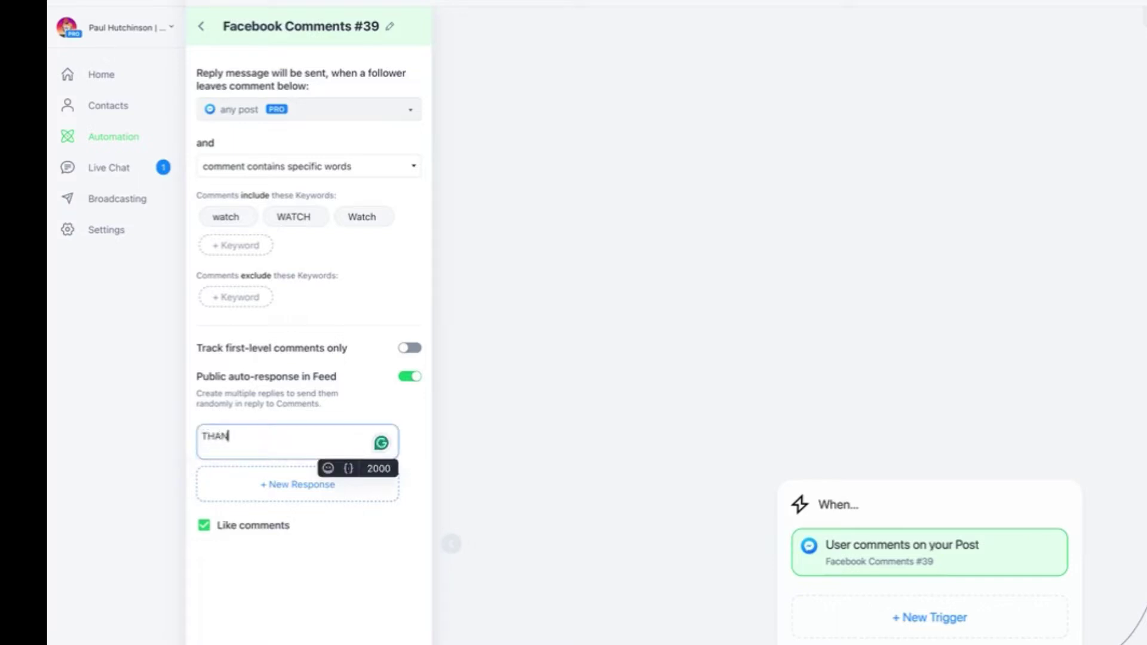
type("KS FOR THE COMMEN")
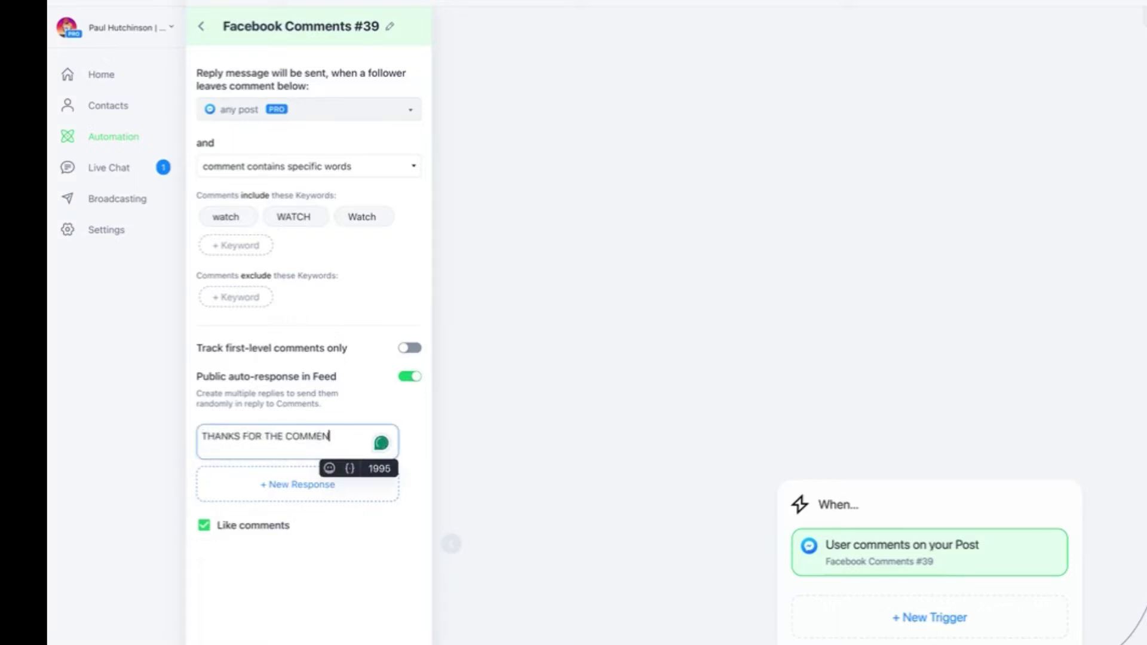
type("T, CHECK YOUR DM'S")
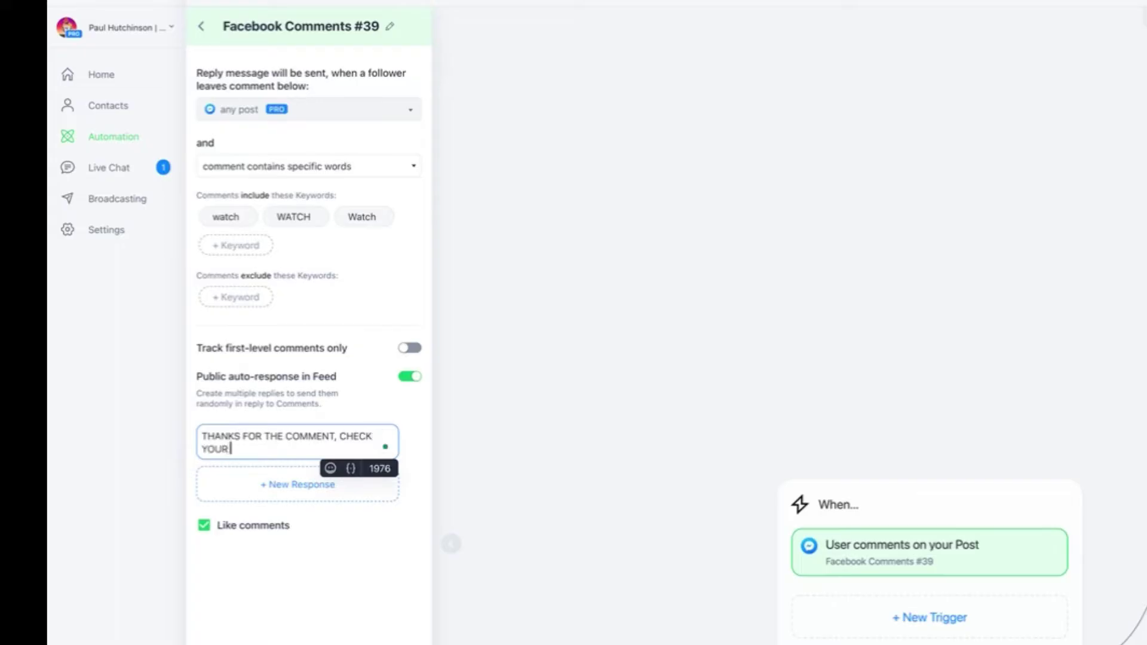
left_click(205, 526)
left_click(206, 527)
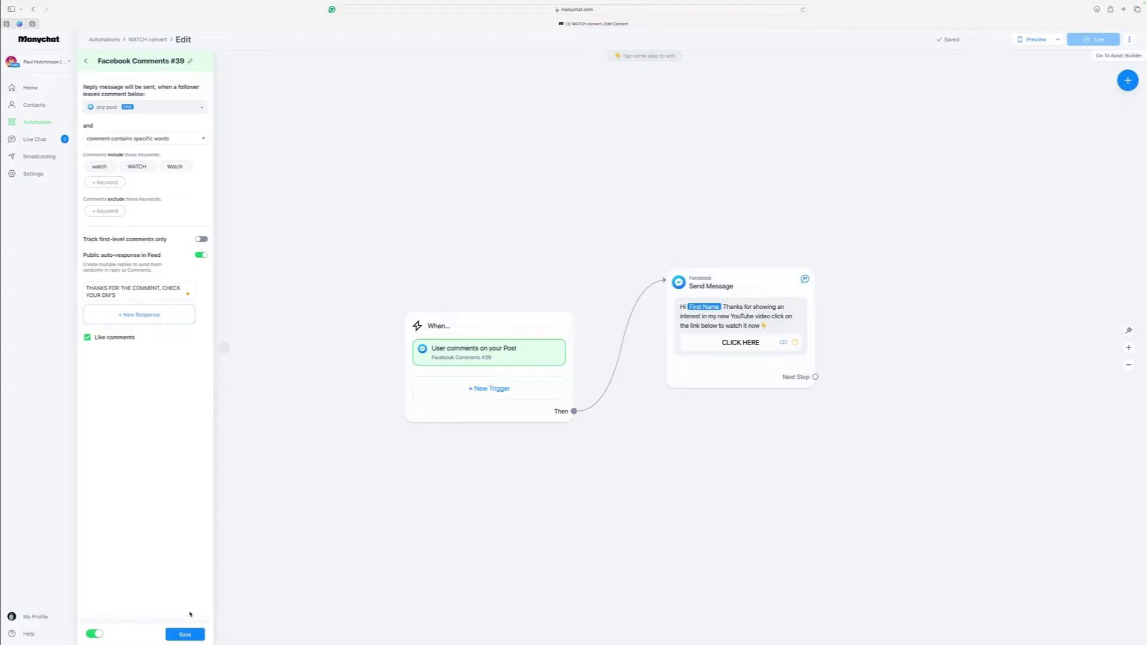
left_click(185, 634)
Review the Send Message step's CLICK HERE button title and YouTube URL, then go back to My Automations
left_click(756, 314)
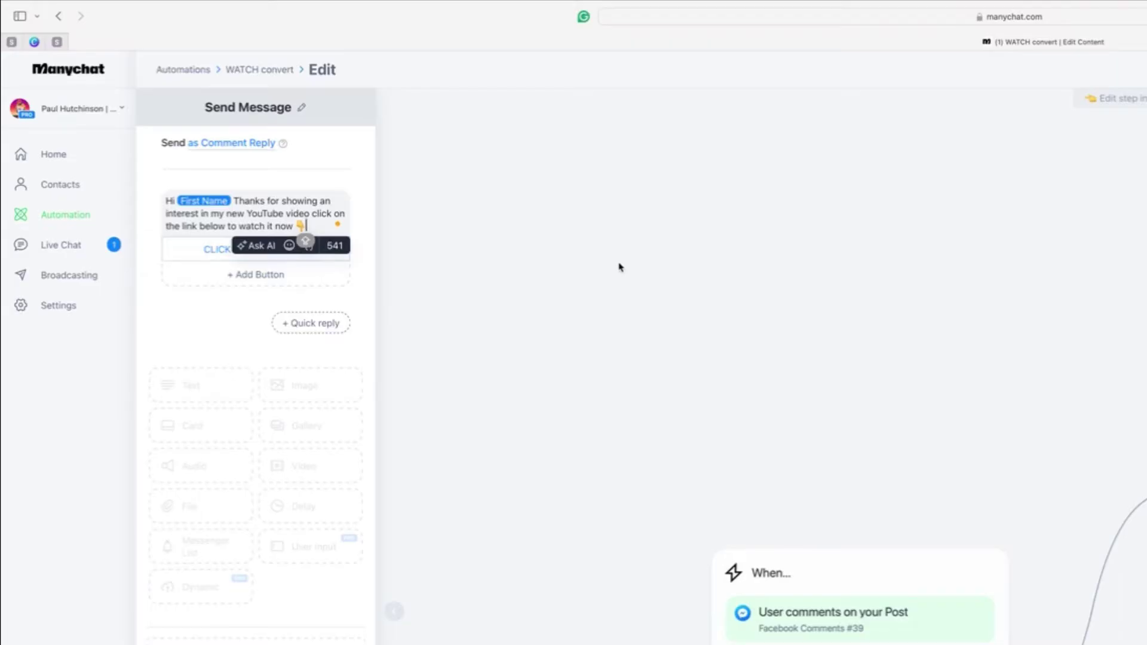
left_click(230, 249)
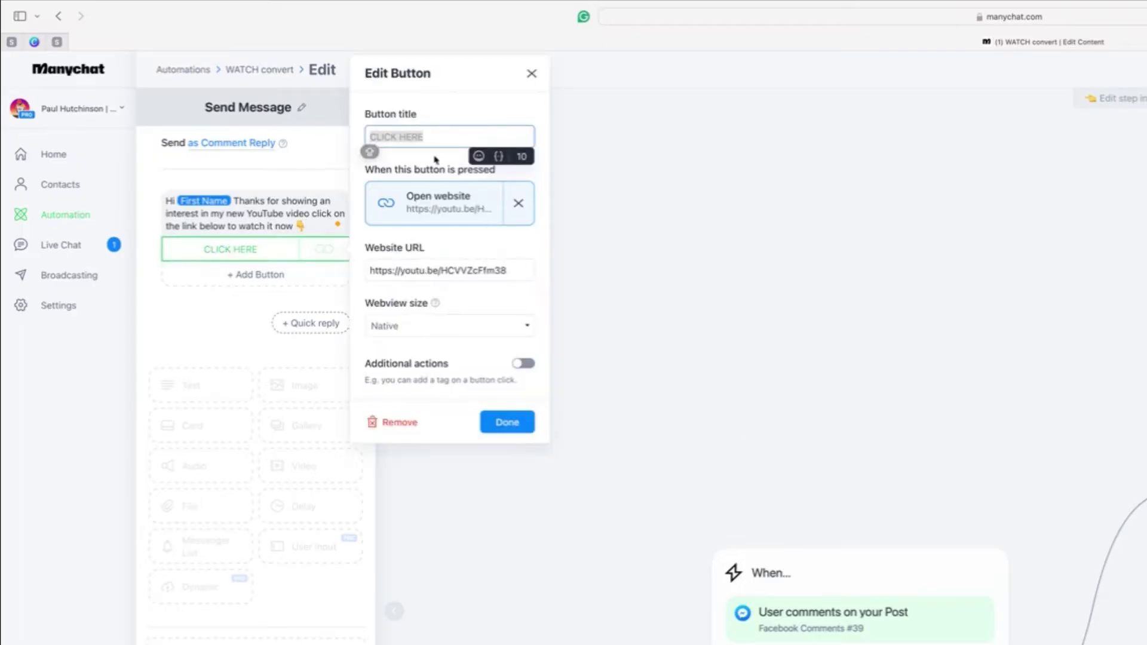
left_click(423, 137)
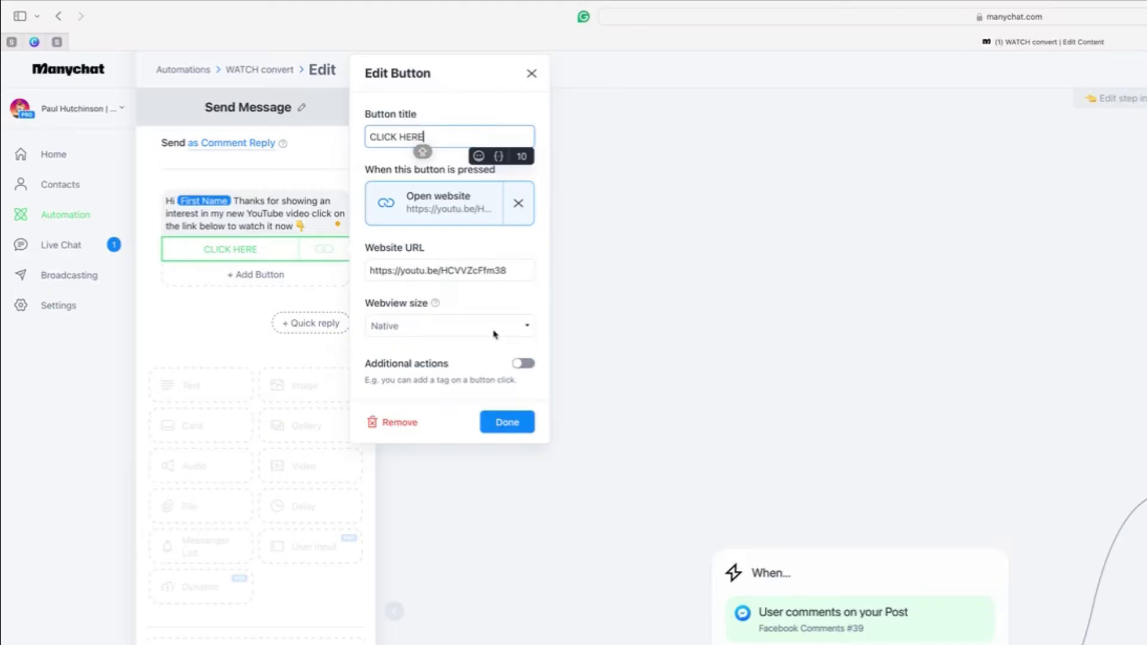
left_click(507, 421)
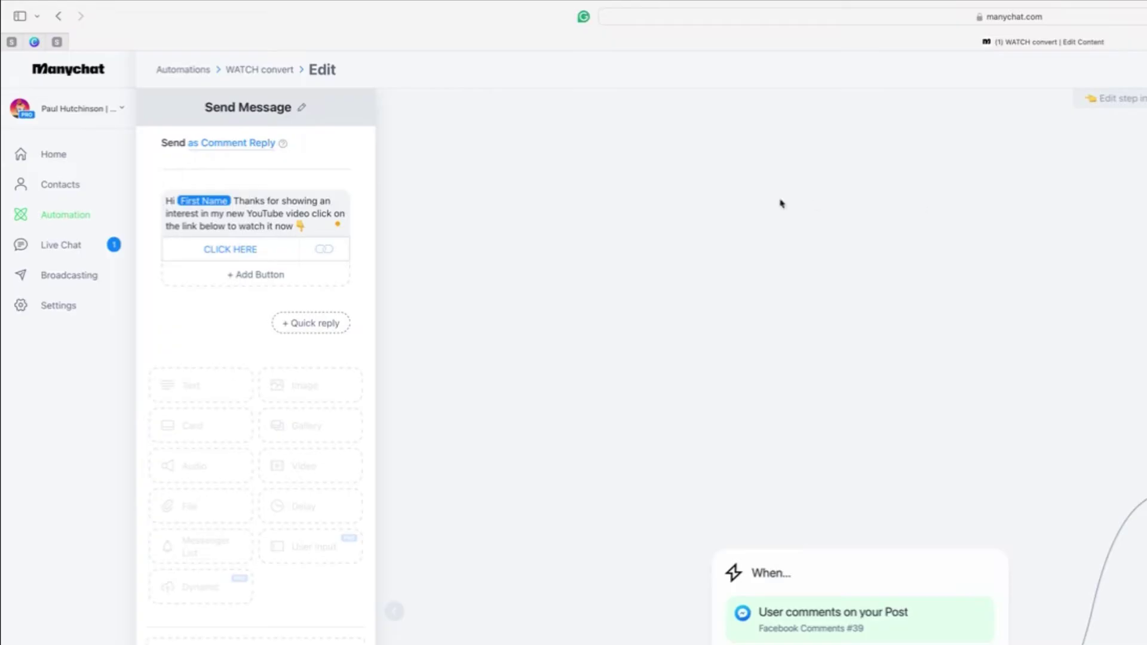
left_click(58, 213)
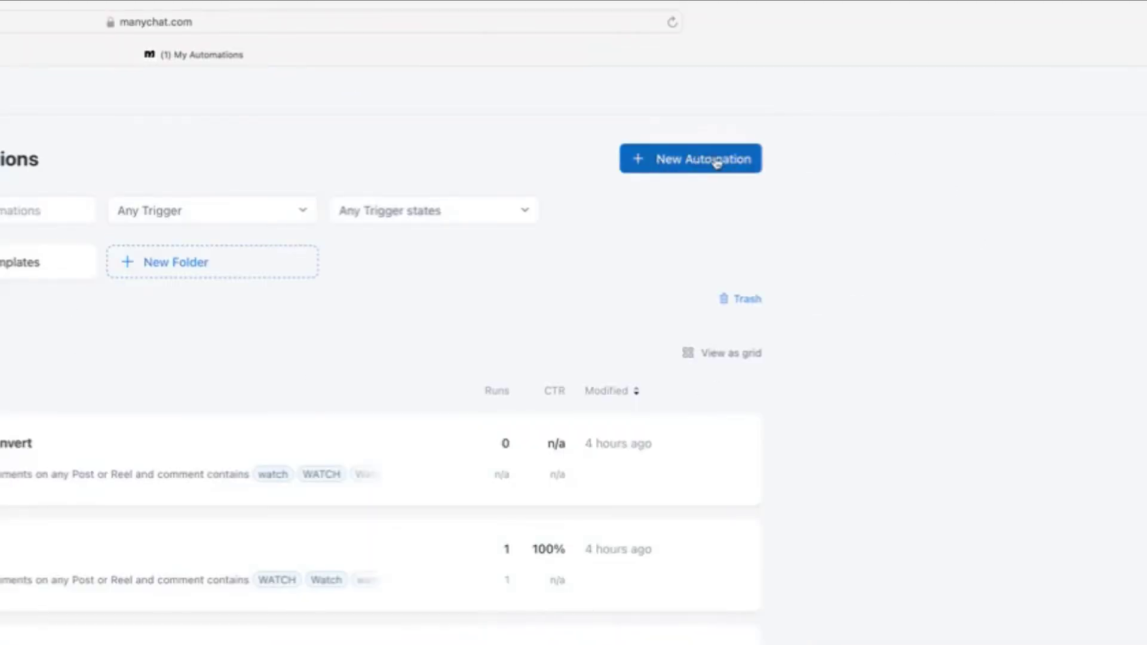
Create a blank automation starting with an Instagram Send Message step and add a new trigger
left_click(662, 161)
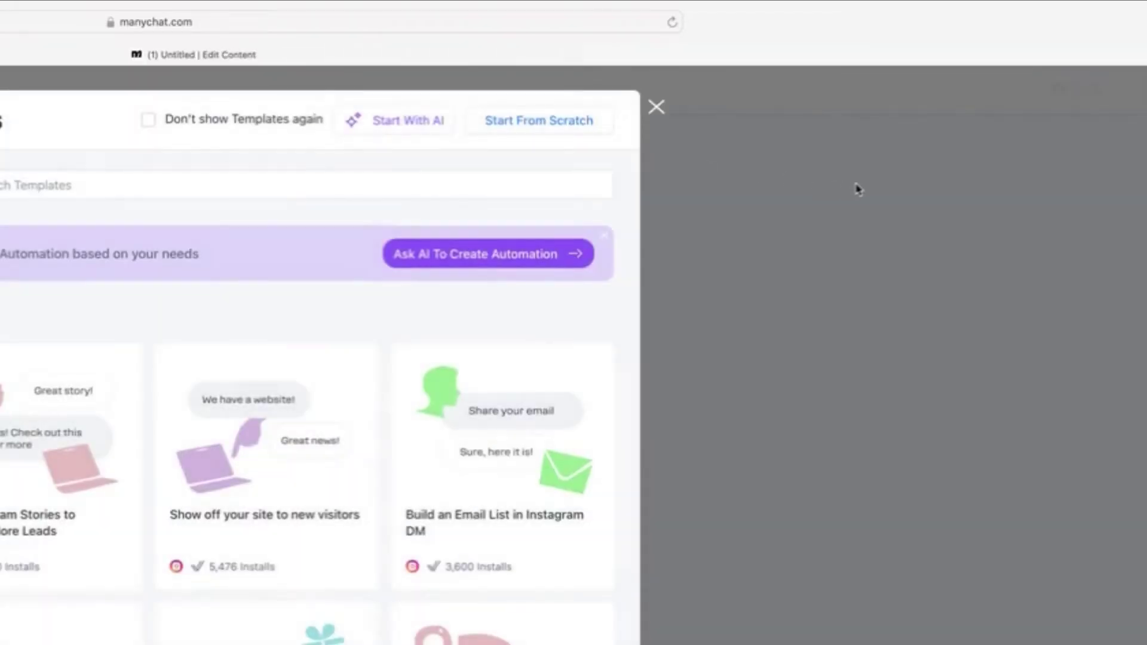
left_click(538, 122)
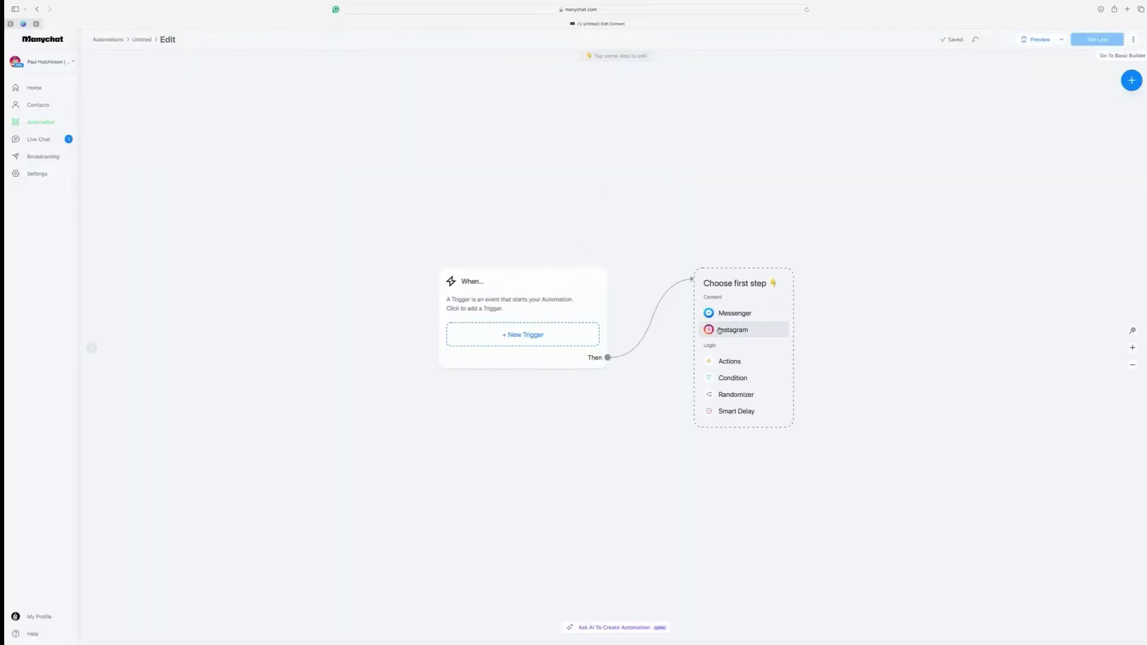
left_click(720, 330)
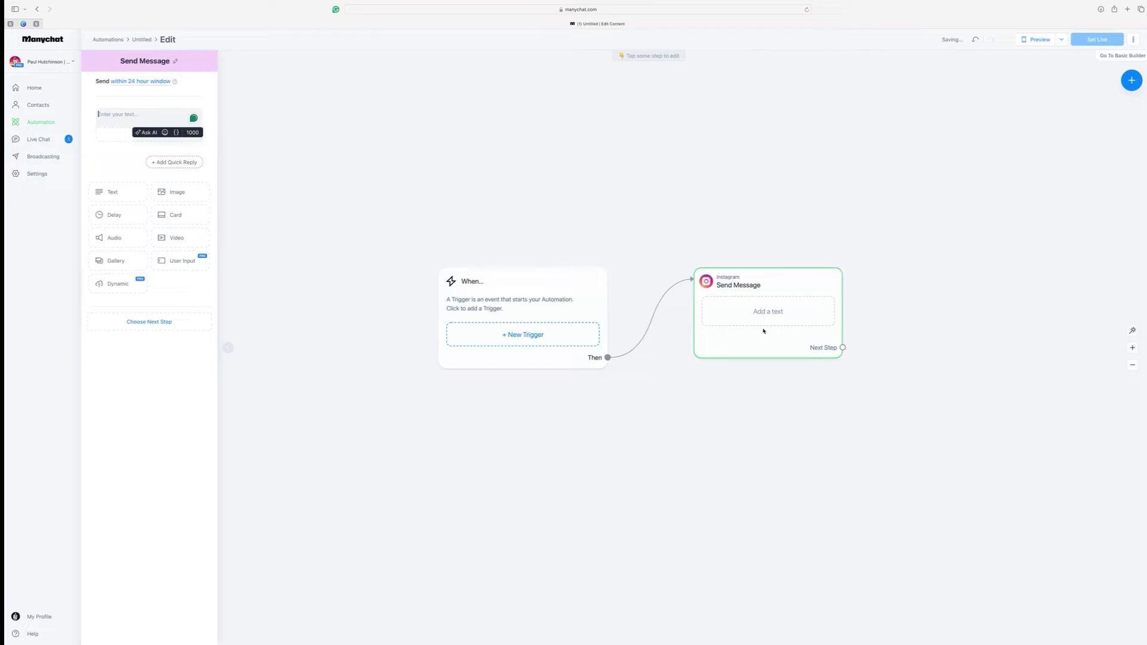
left_click(521, 332)
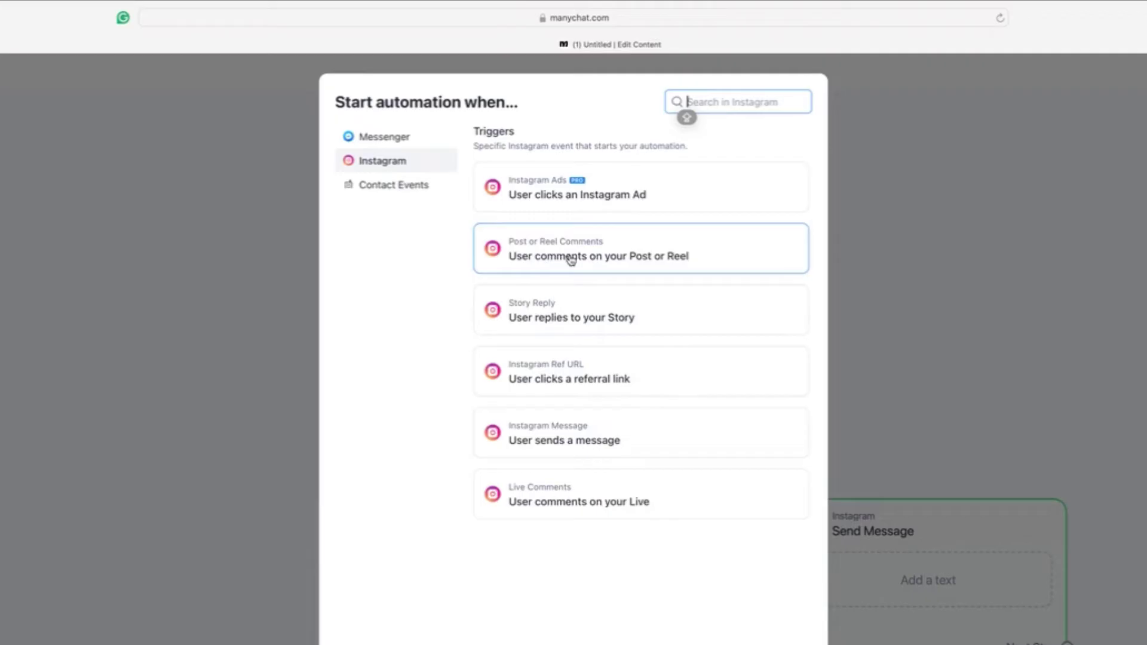
Trigger on comments on all posts and reels containing the YOUTUBE keyword variants
left_click(590, 257)
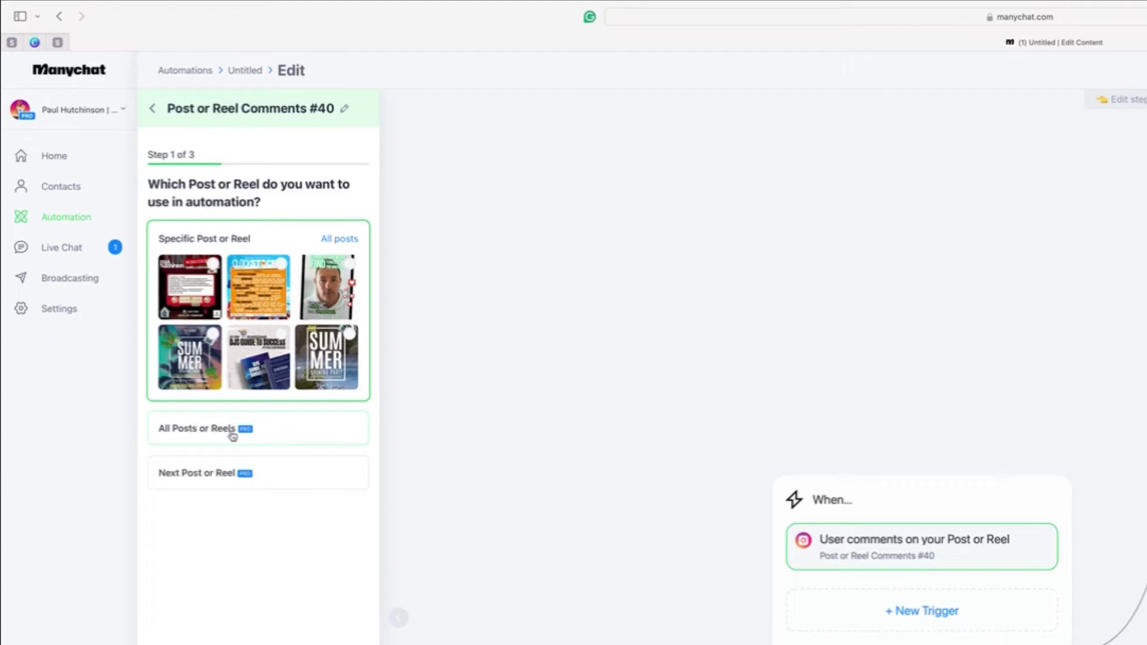
left_click(193, 434)
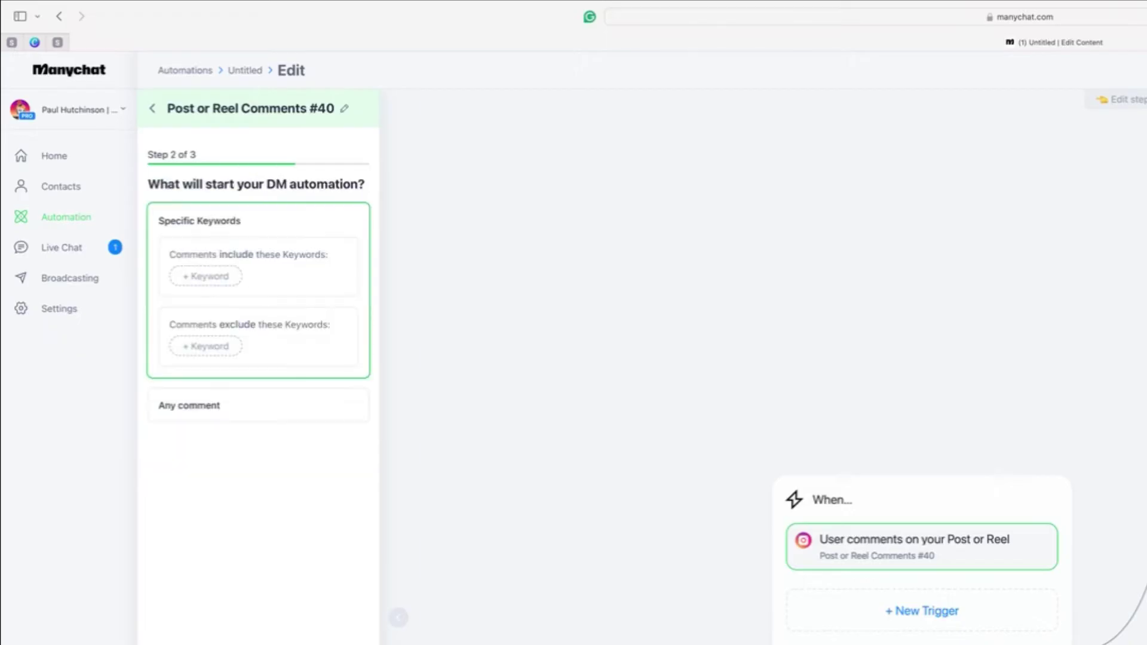
left_click(206, 276)
type("YOUTUBE")
key("Return")
left_click(278, 276)
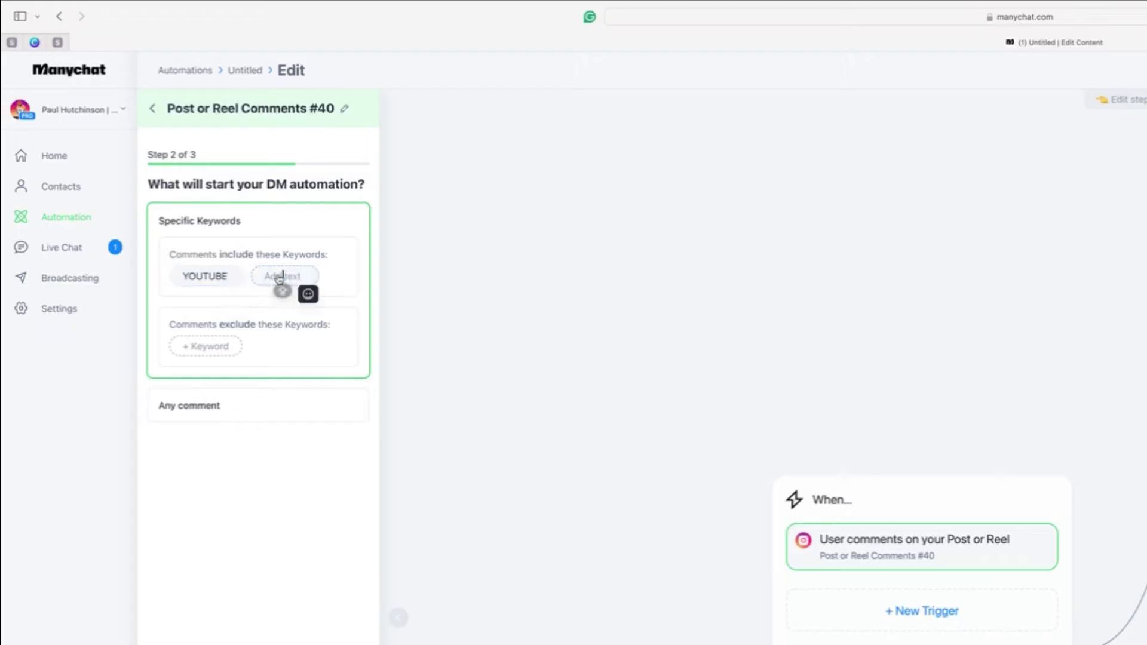
type("YO")
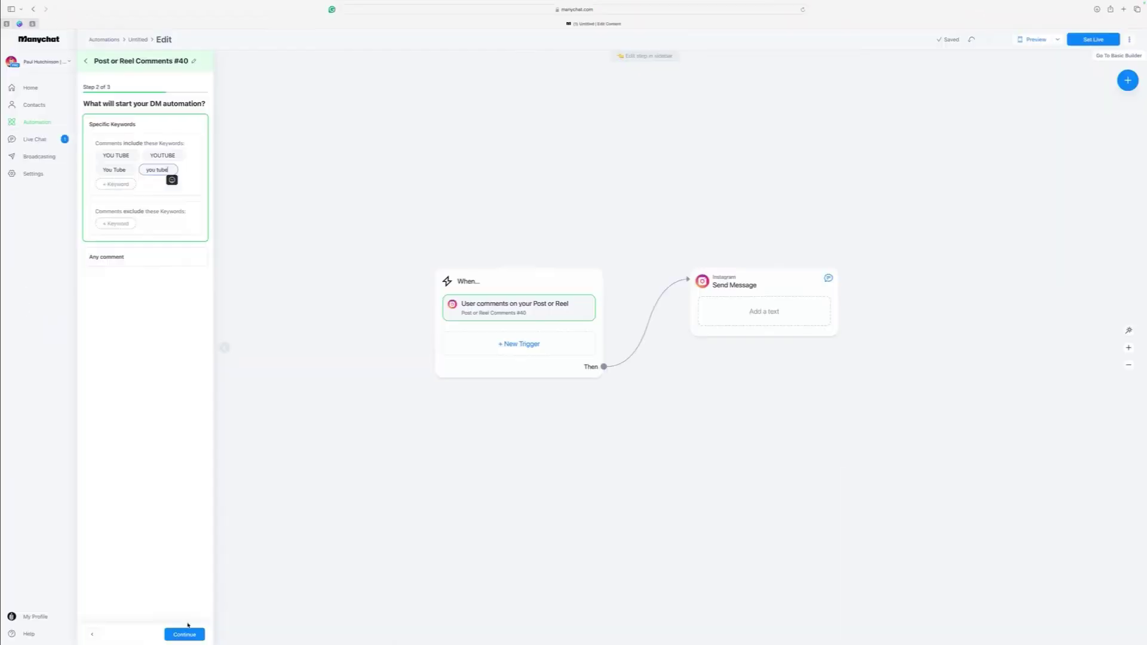
left_click(185, 634)
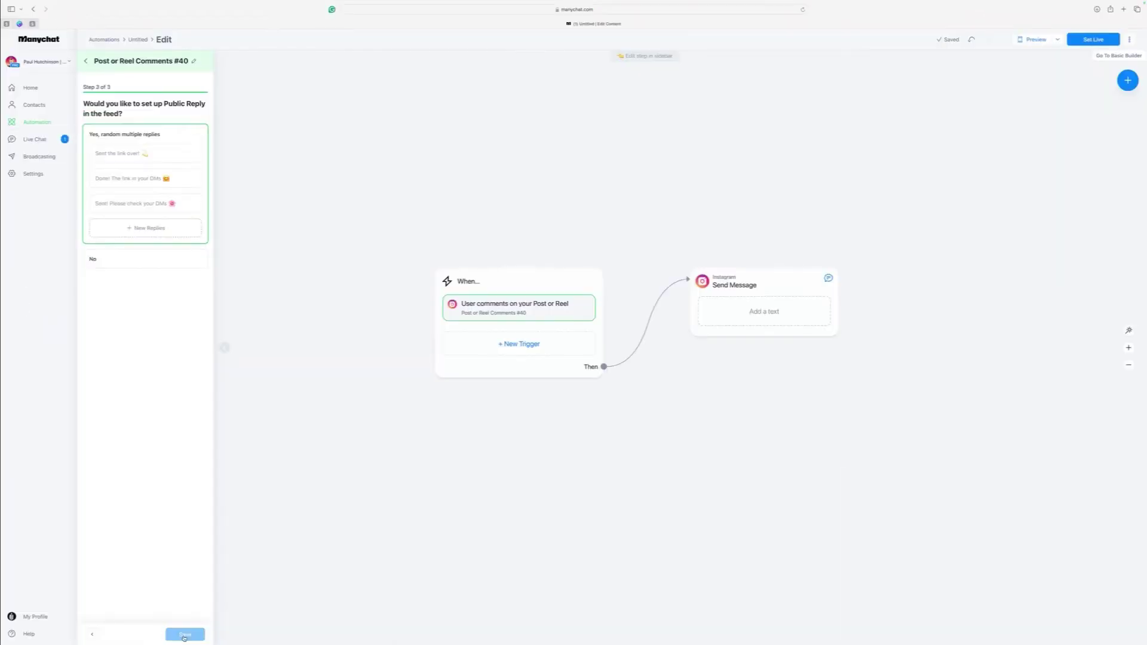
Save three public replies: 'Sent the link, check your DMs', 'Done, check your DMs', 'Sent, check your DMs'
left_click(131, 159)
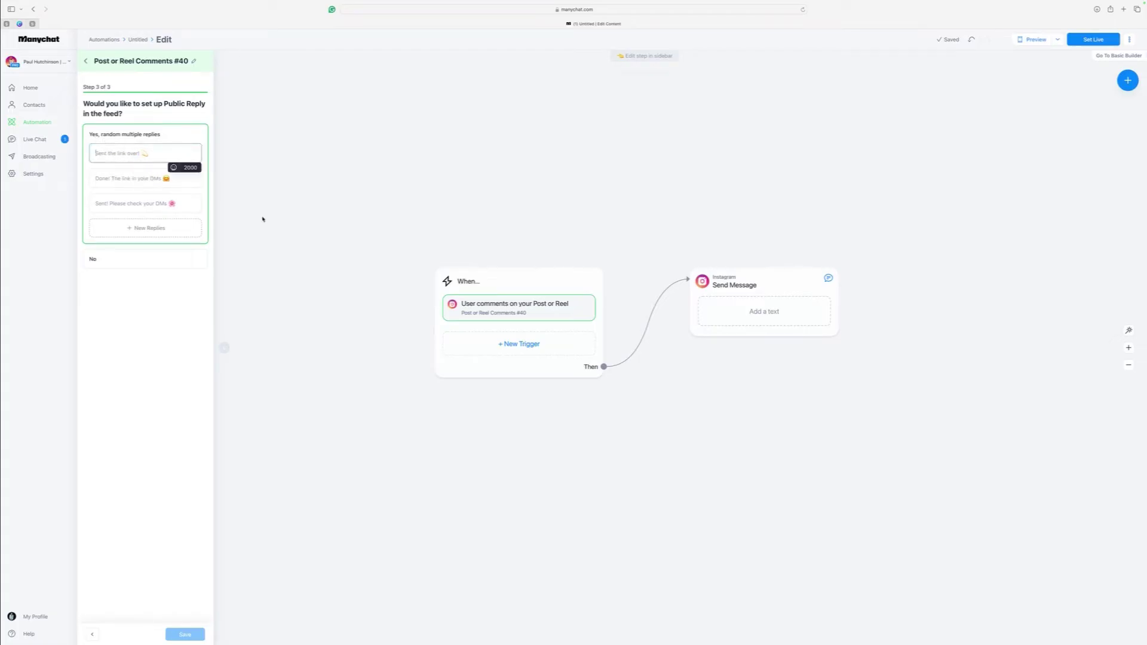
type("Sent the link, check your DMs")
left_click(145, 178)
type("Done, check your")
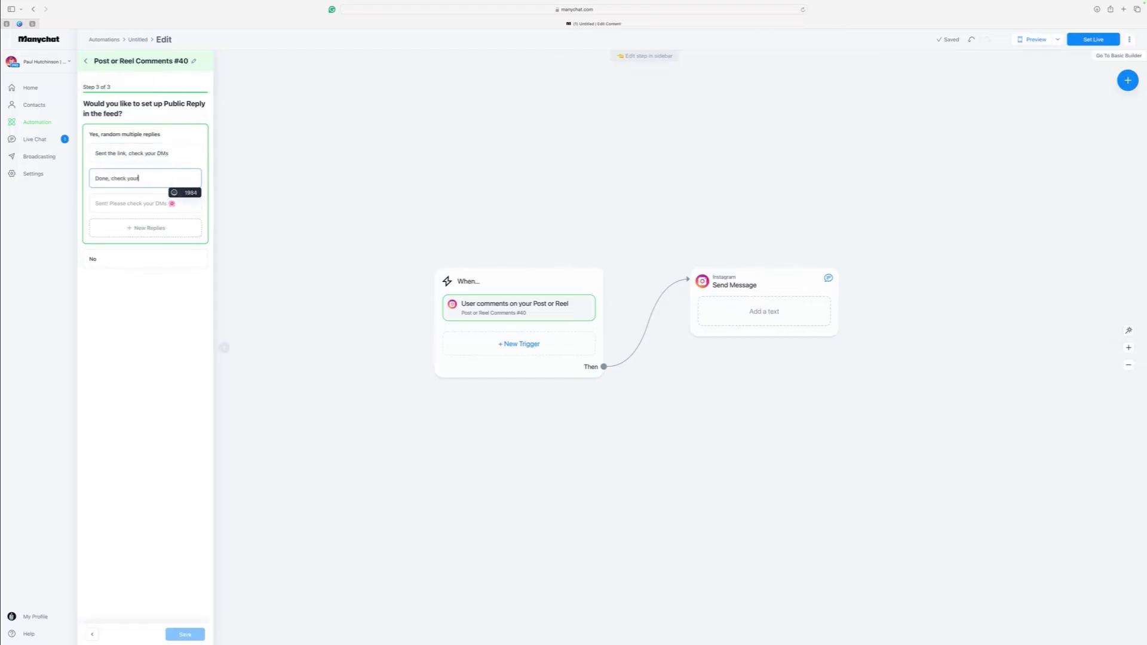
type(" DMs")
left_click(145, 204)
type("Sent, check your DMs")
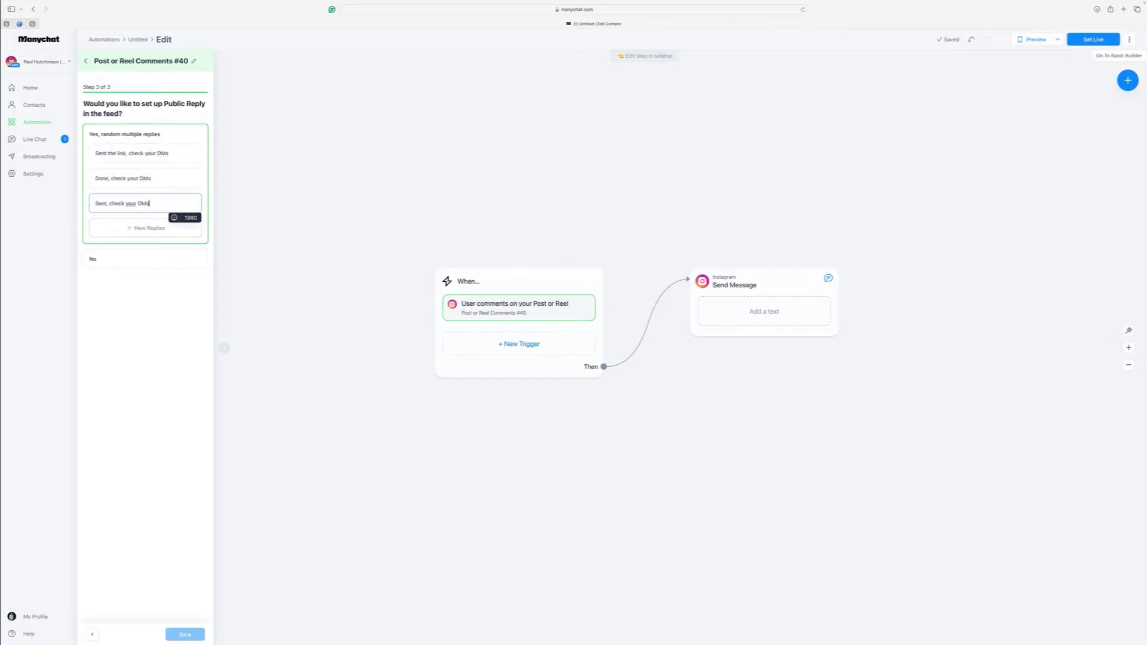
left_click(152, 300)
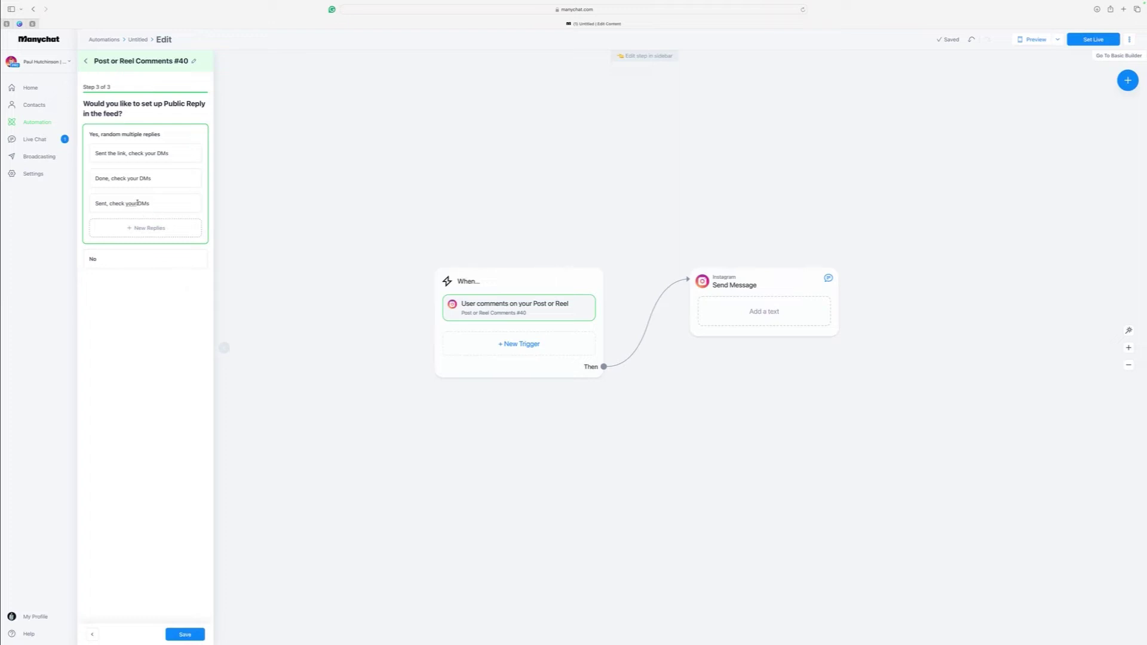
left_click(185, 635)
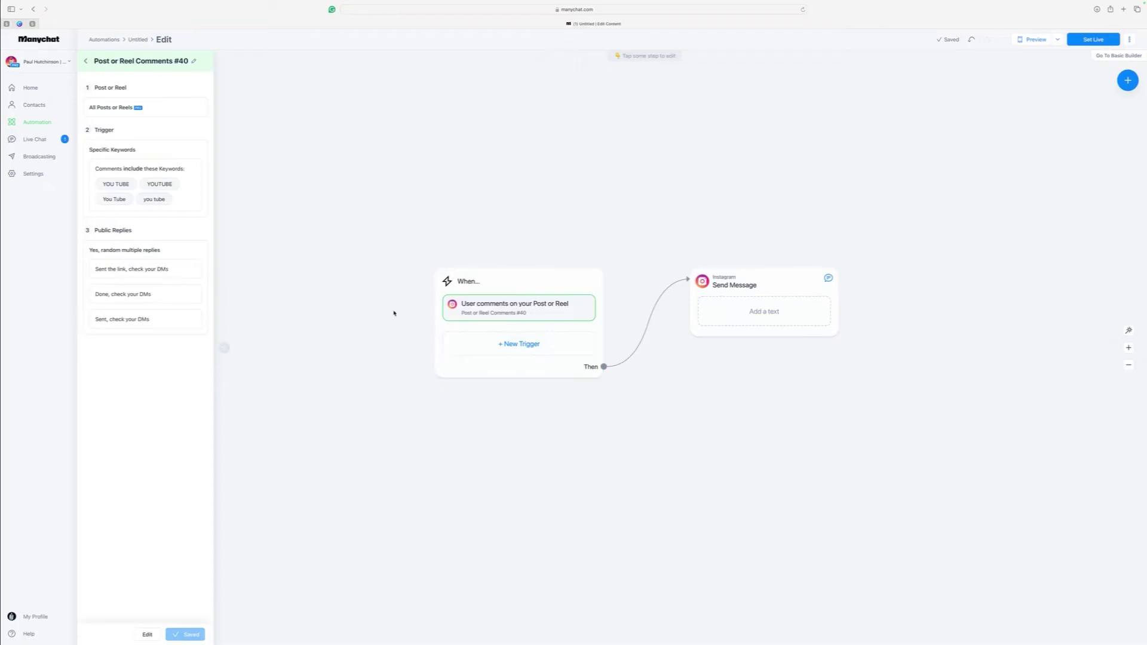
Start the DM text with 'Hi' followed by the commenter's First Name field
left_click(754, 312)
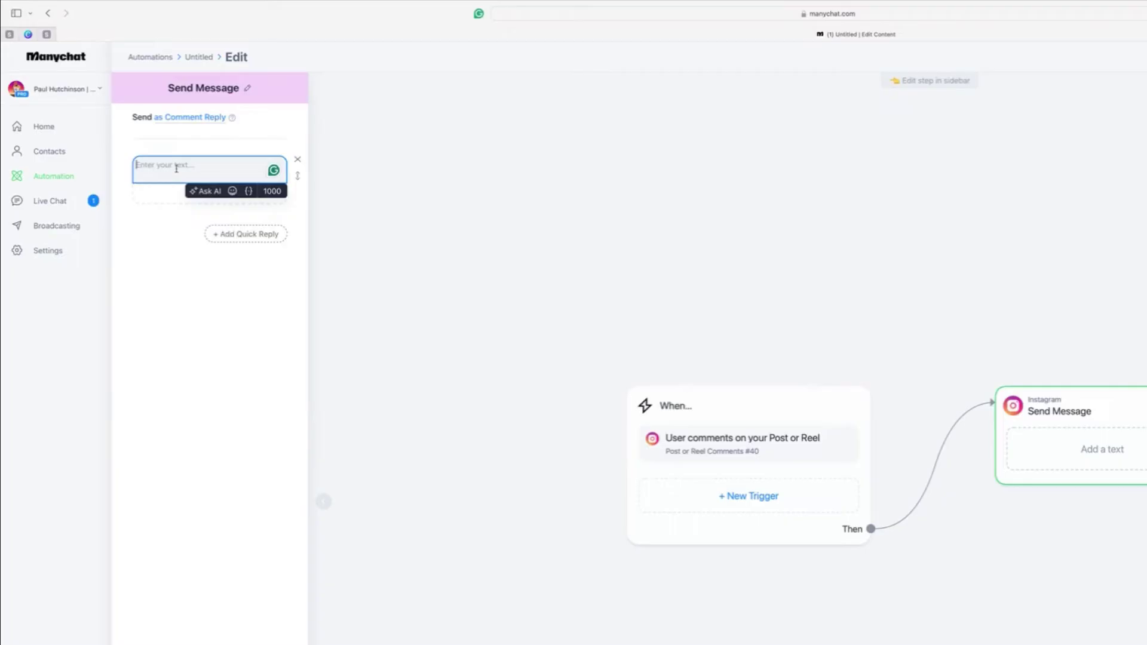
type("Hi")
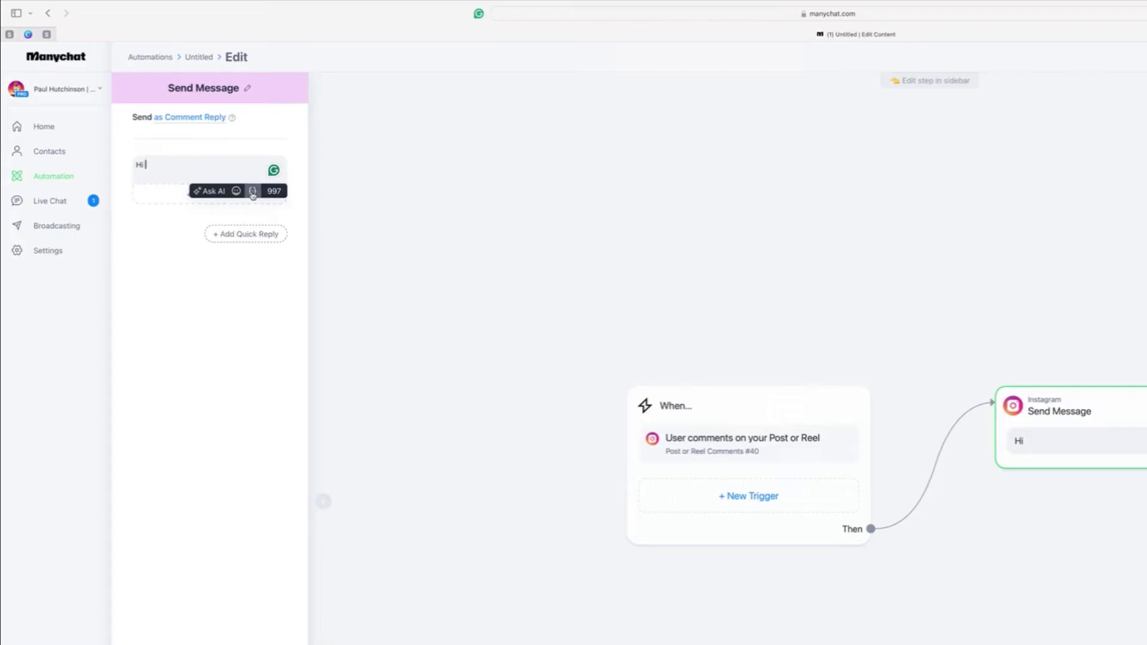
left_click(252, 192)
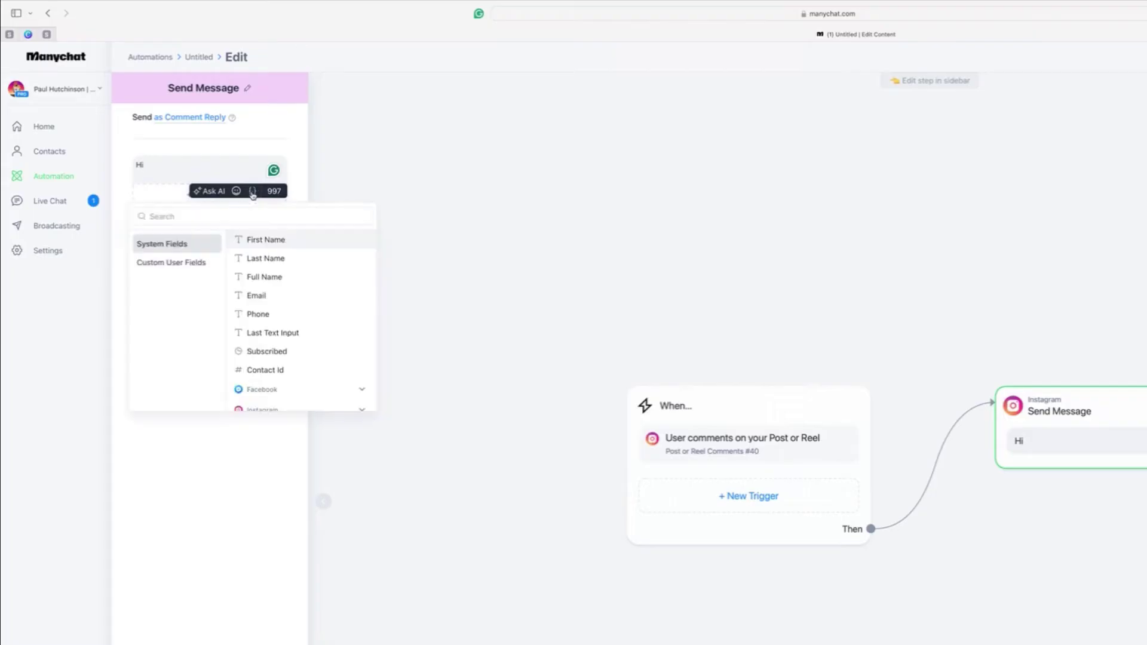
left_click(270, 241)
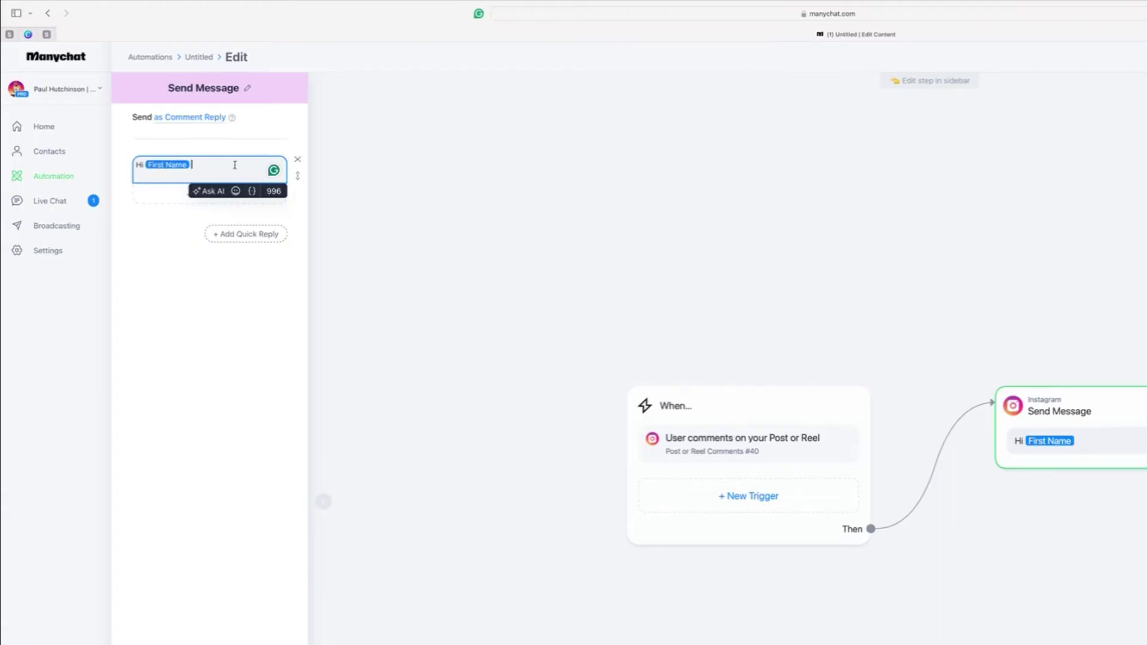
type("Thanks for showing an interest in my video here is the link below")
left_click(188, 203)
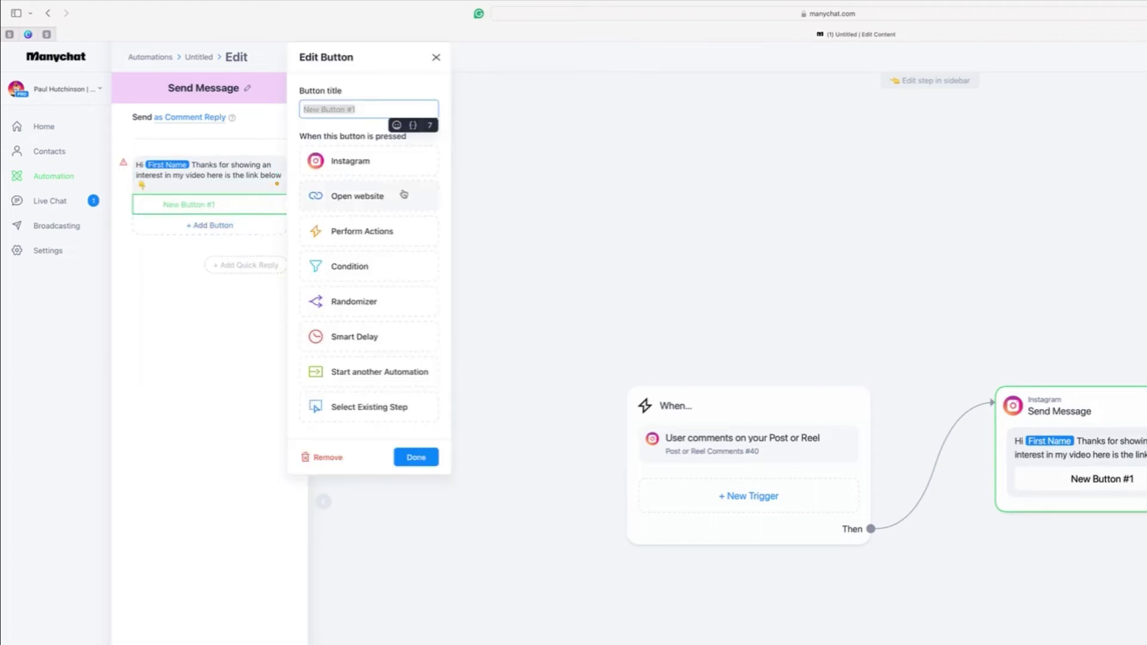
left_click(352, 199)
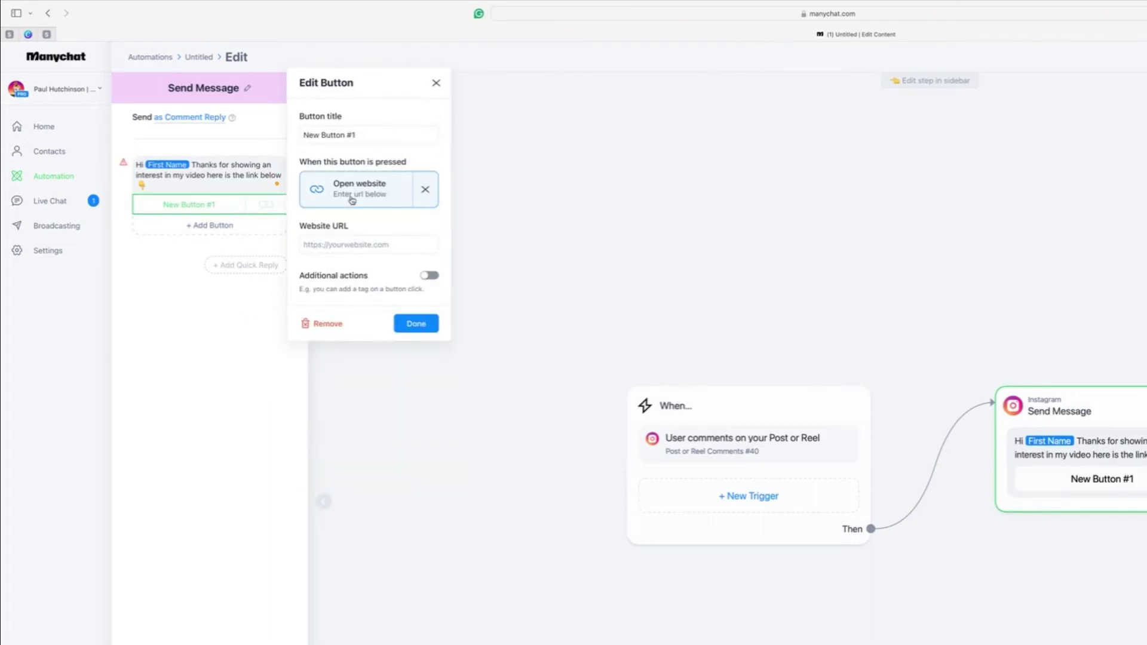
left_click(319, 245)
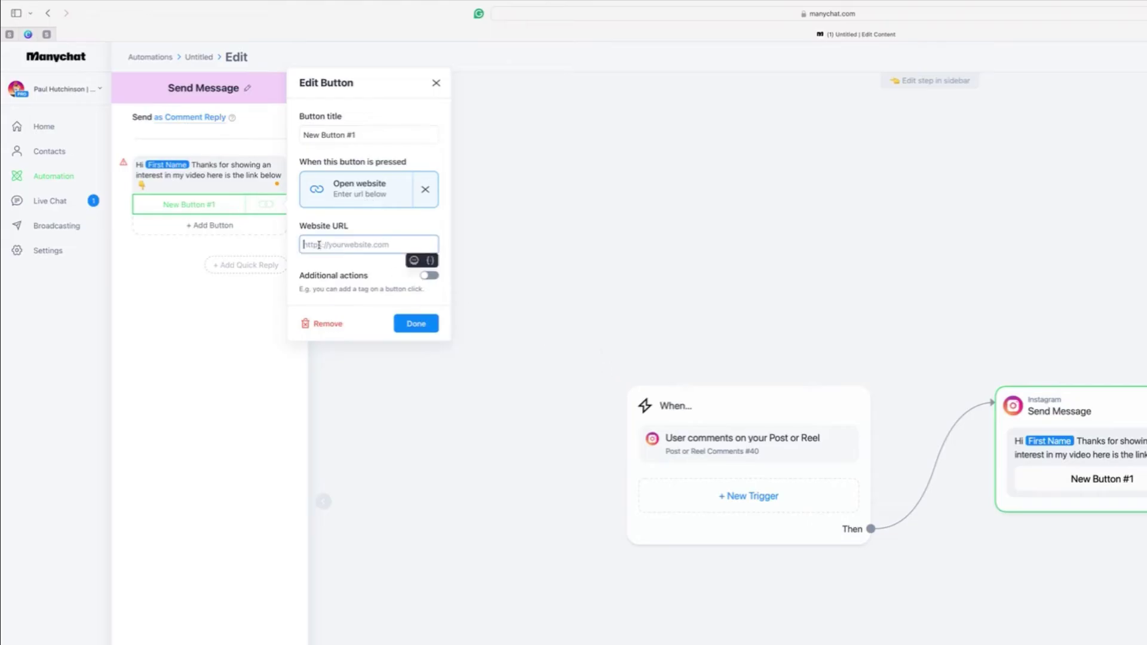
type("www.rockinsocialmediagaency.com")
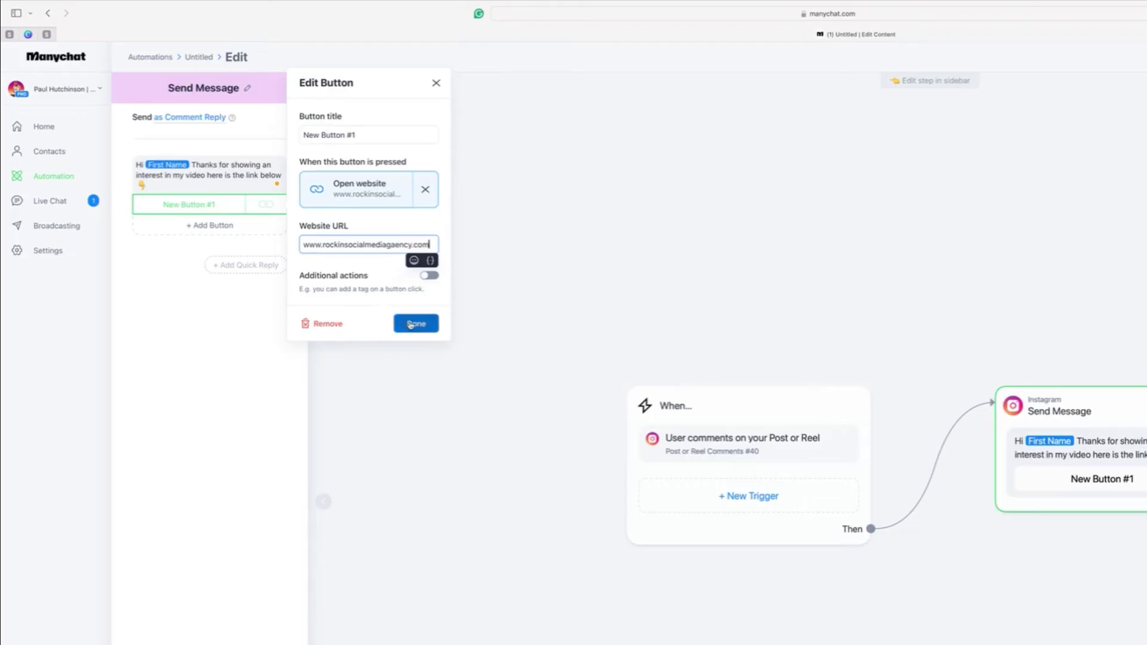
left_click(417, 322)
Rename the website button to 'click here'
left_click(199, 212)
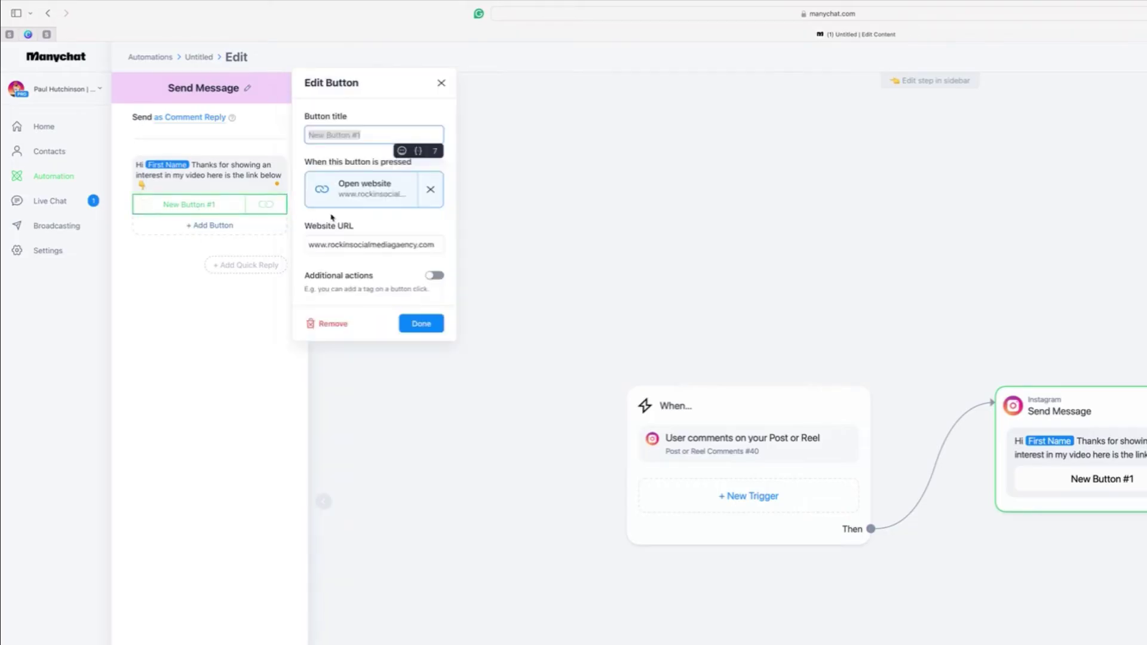
left_click(359, 135)
left_click_drag(365, 132, 300, 130)
type("click here")
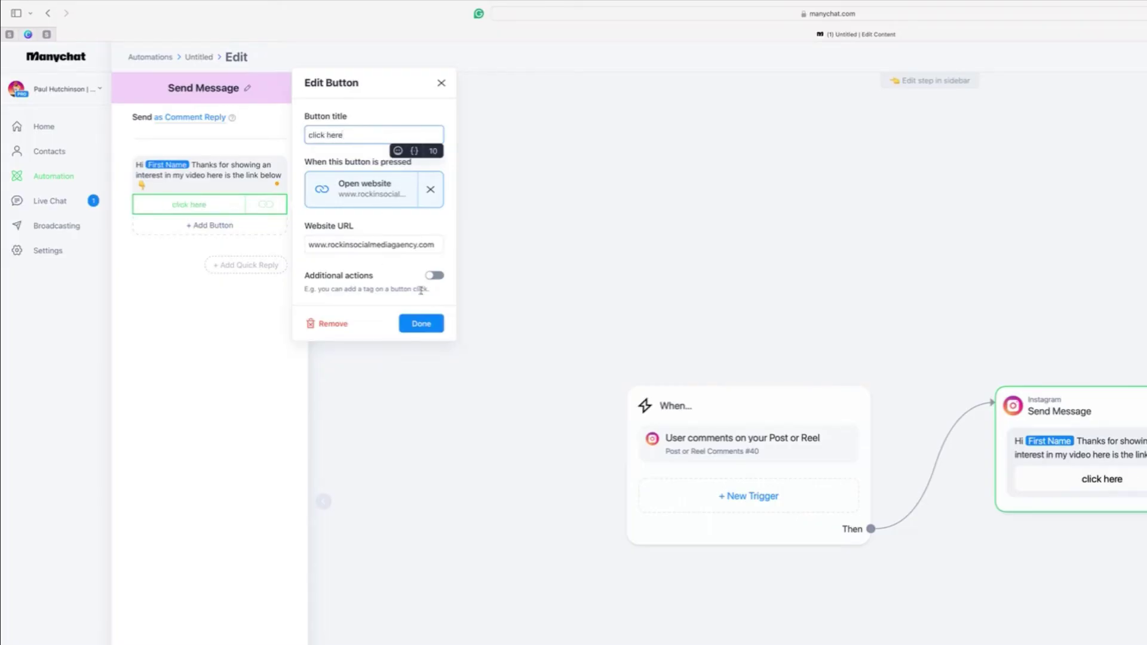
left_click(422, 323)
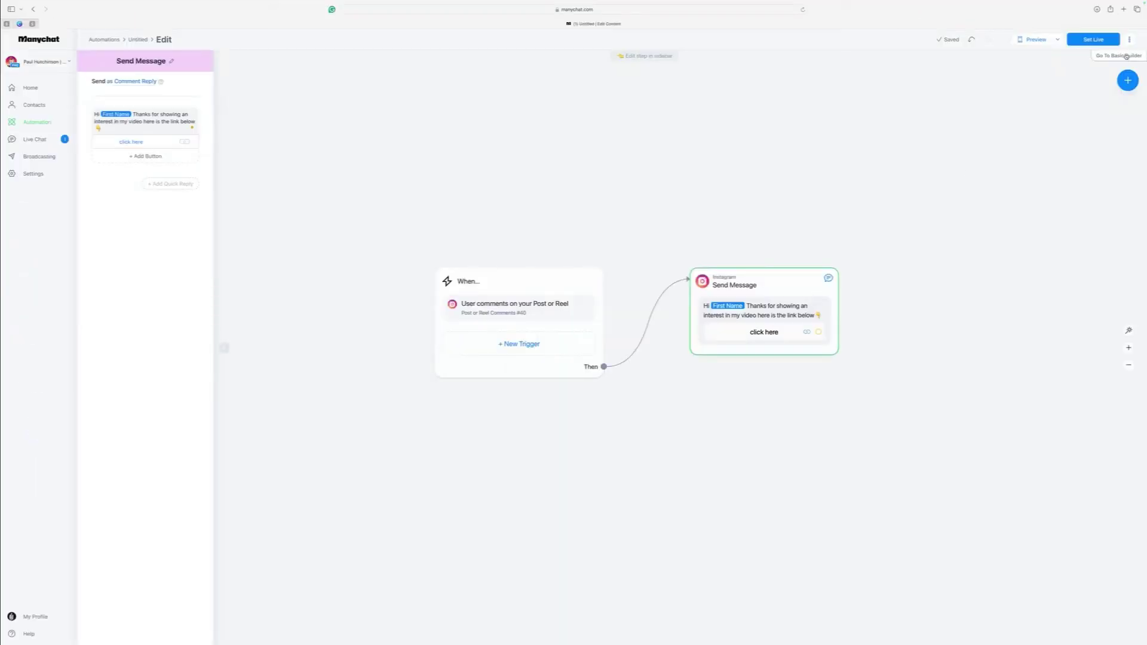
Set the automation live, view its stats from My Automations, then return to the Home page
left_click(1086, 42)
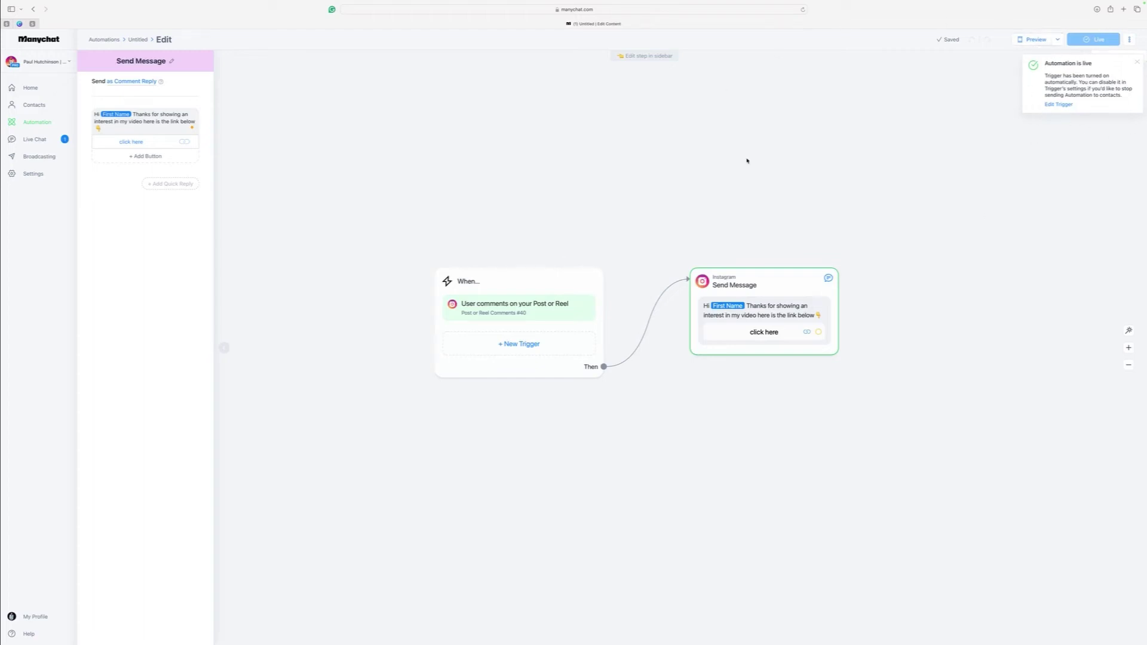
left_click(31, 122)
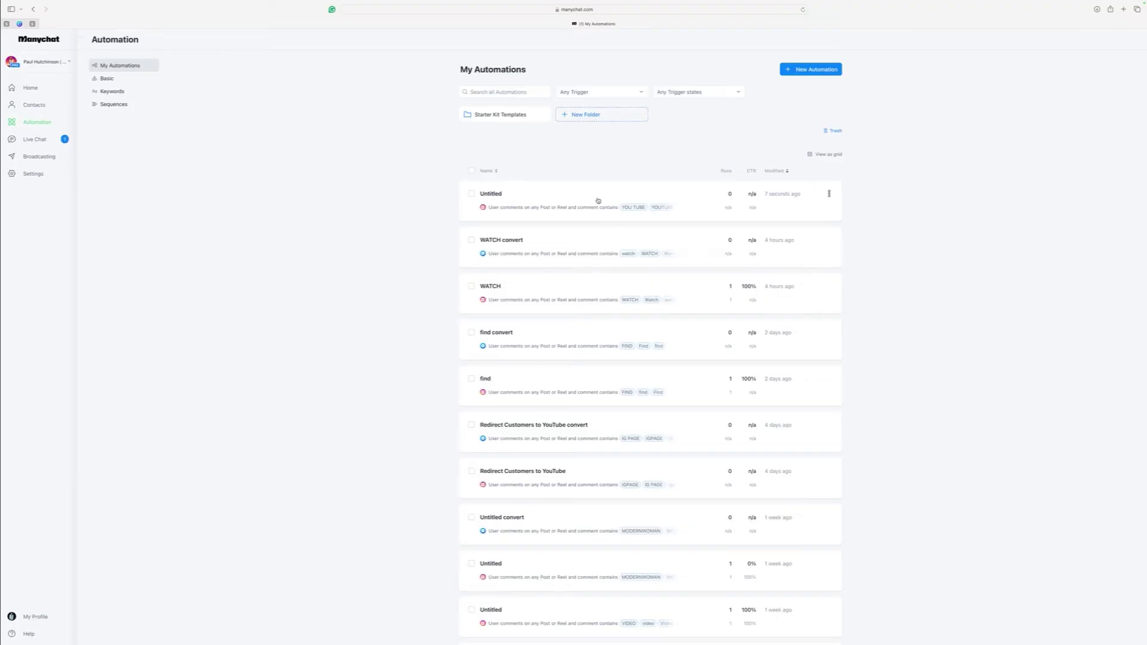
left_click(661, 201)
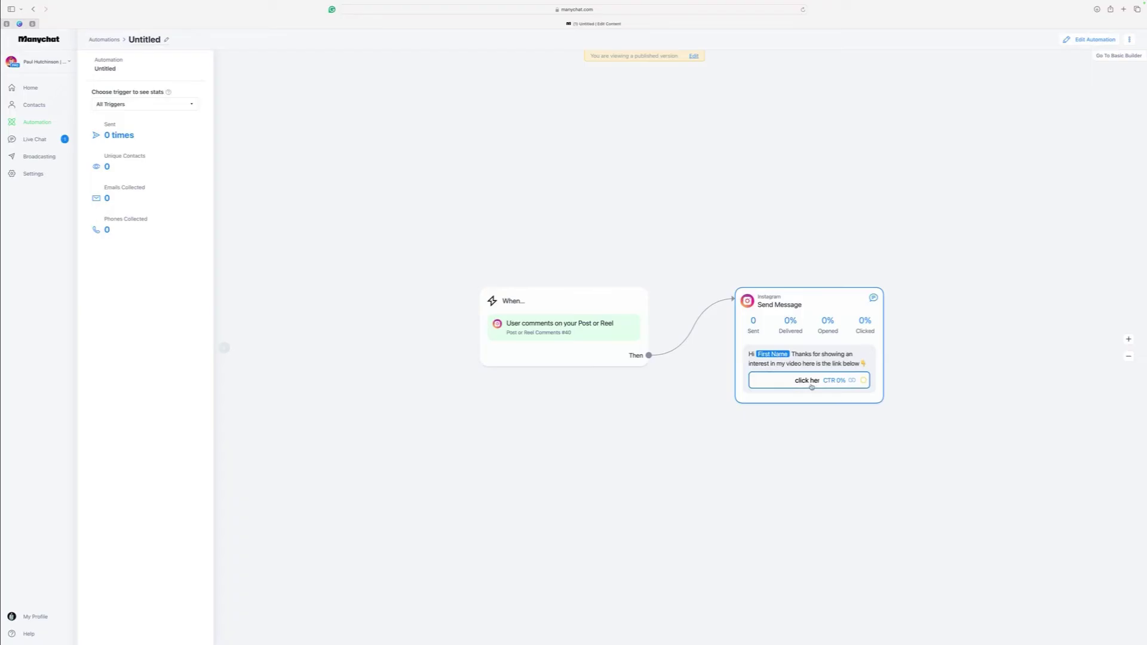
mouse_move(809, 384)
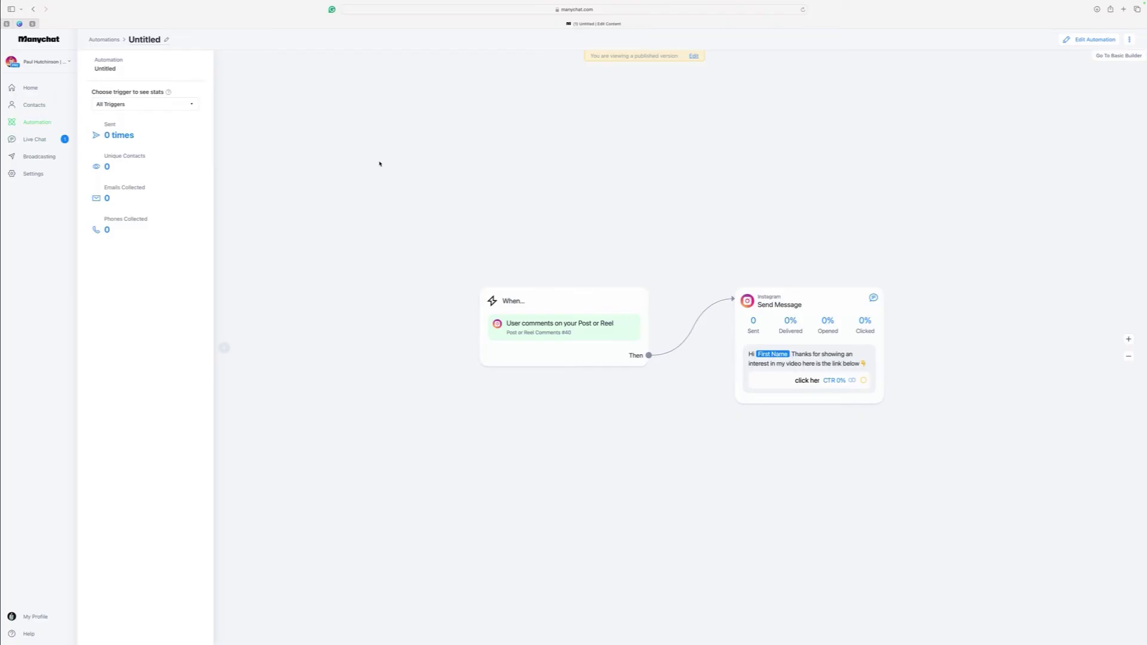
left_click(39, 39)
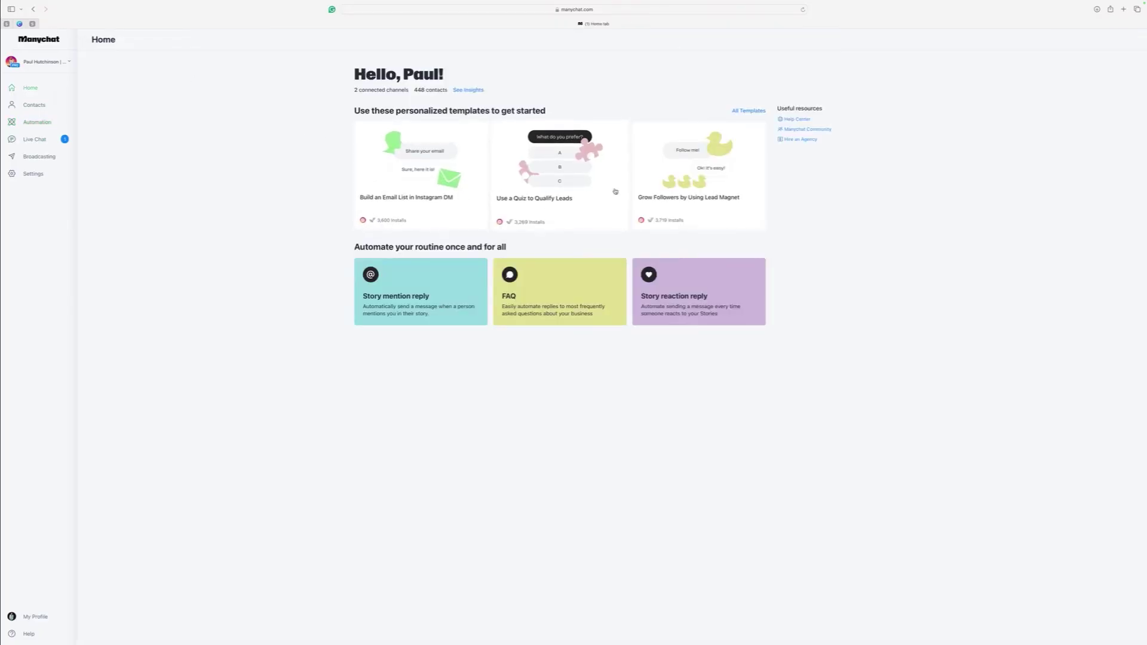
left_click(691, 185)
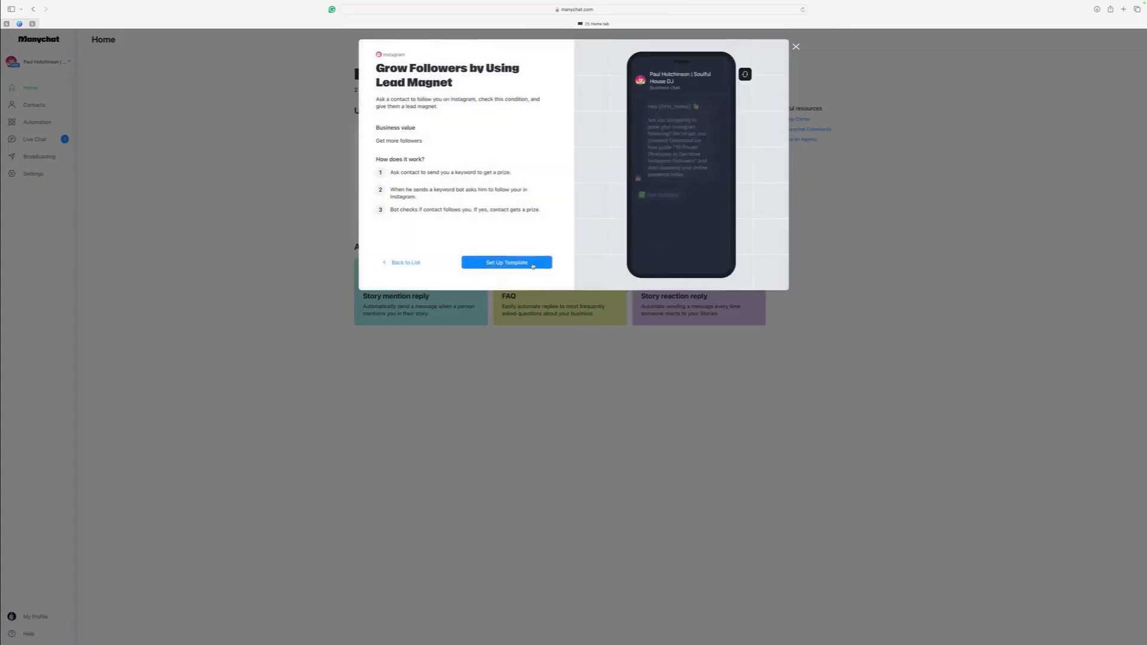
left_click(494, 267)
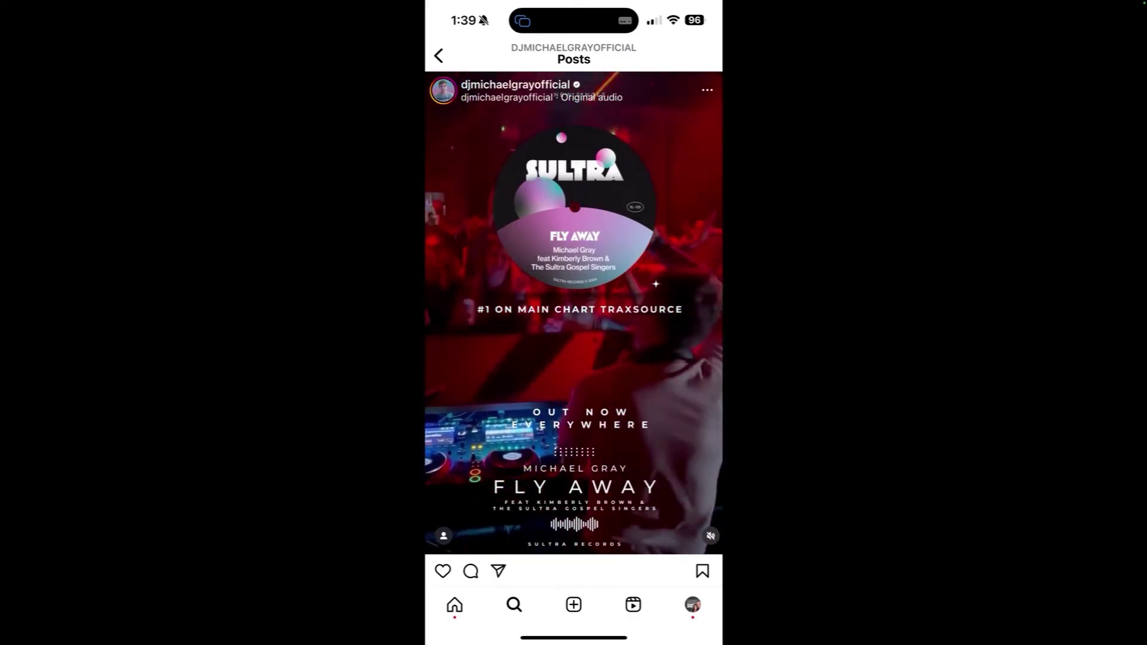
Post a balloon emoji comment on the Fly Away release post
scroll(573, 329, "down", 3)
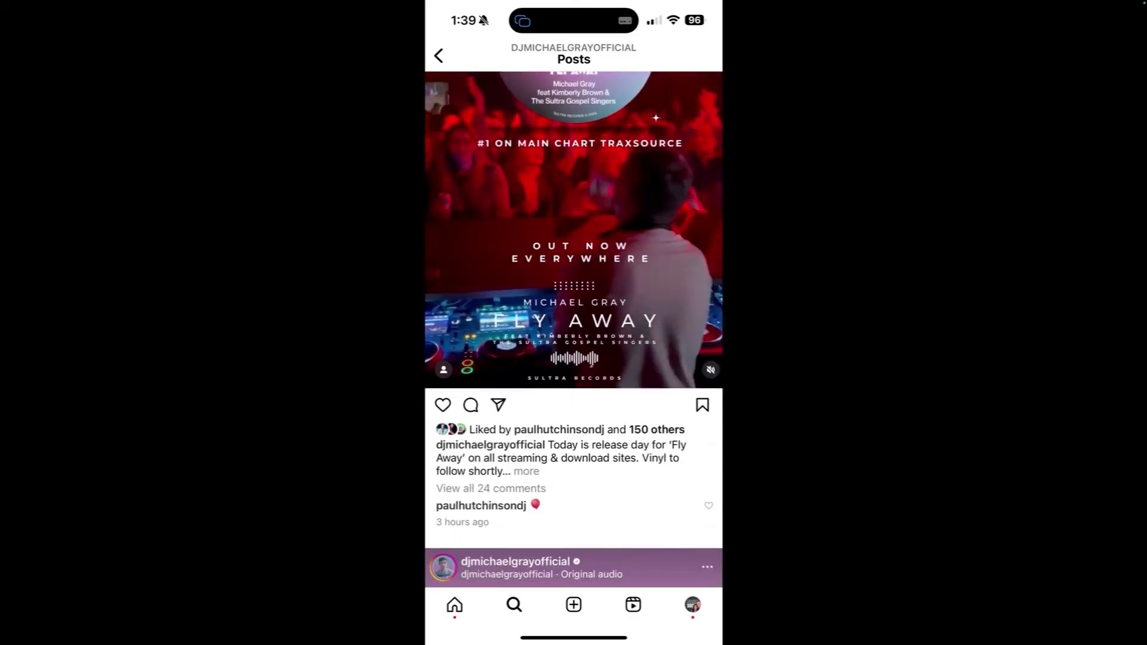
scroll(573, 328, "down", 2)
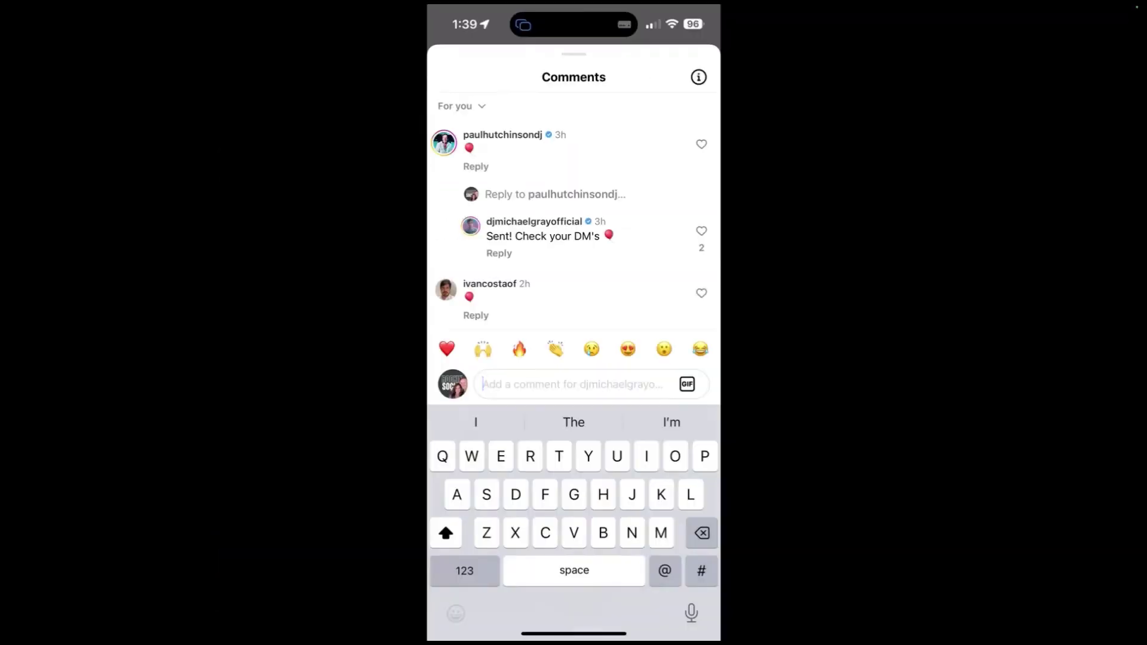
left_click(455, 613)
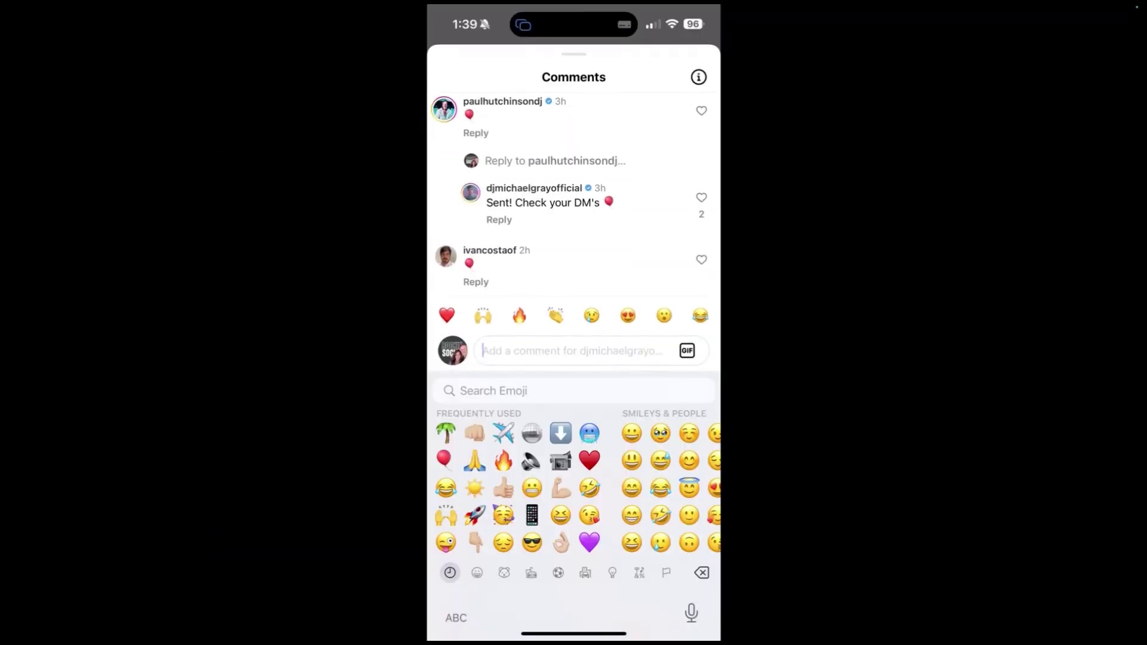
left_click(444, 459)
left_click(687, 349)
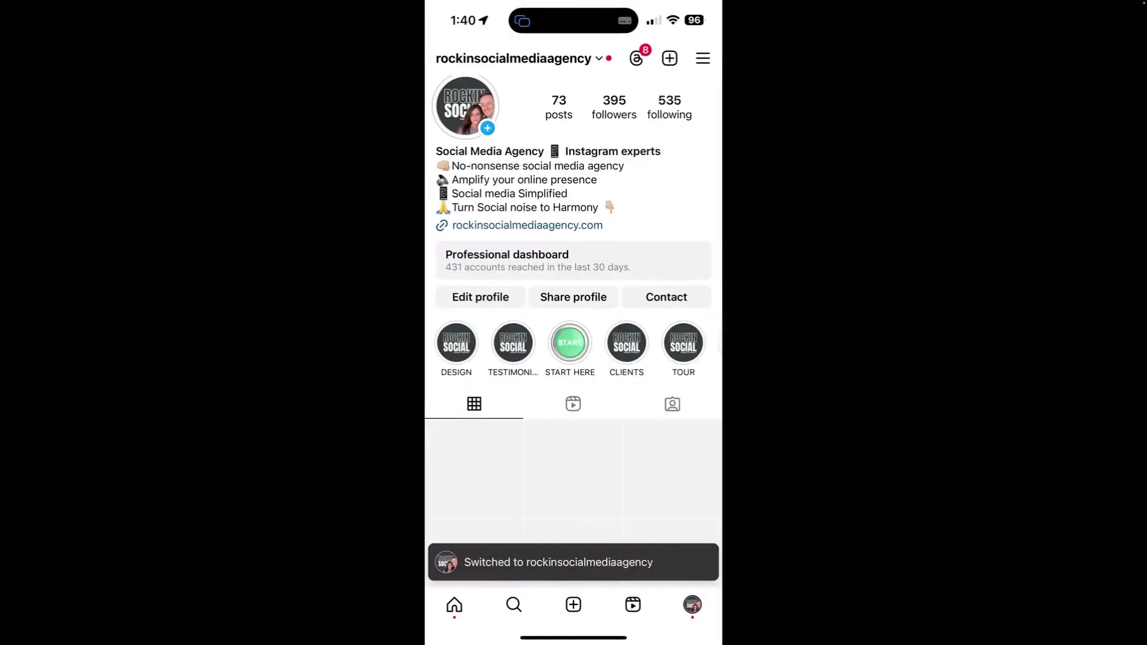
Check the DJ's automated DM with its CLICK HERE link to Fly Away, then return to the post comments
left_click(703, 58)
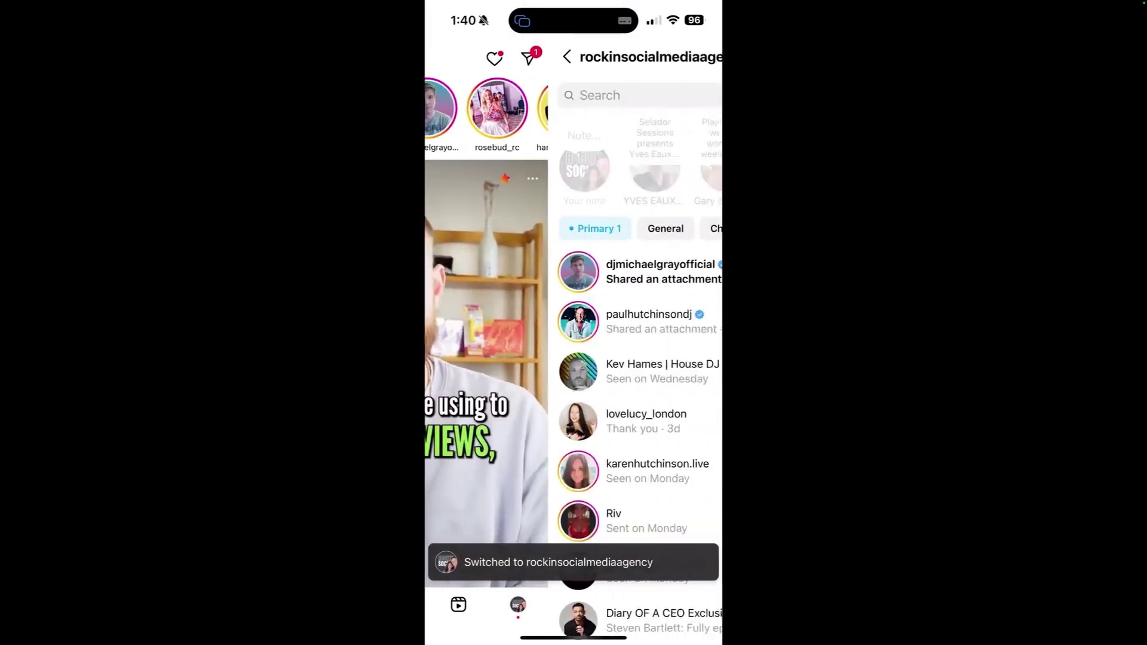
left_click(561, 266)
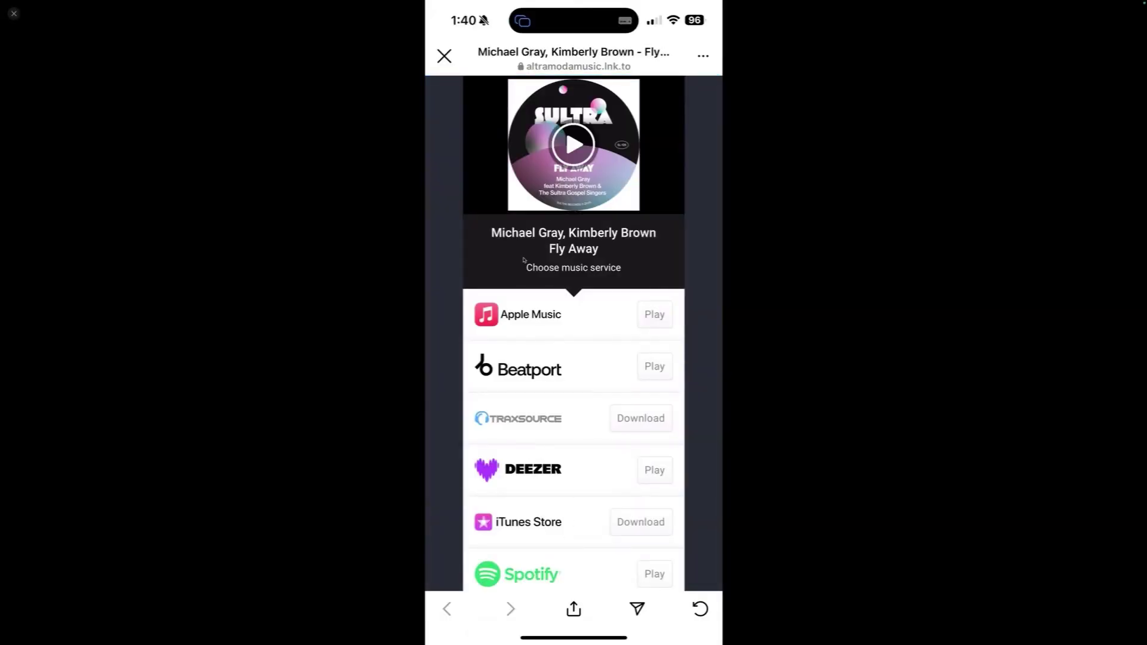
left_click(444, 56)
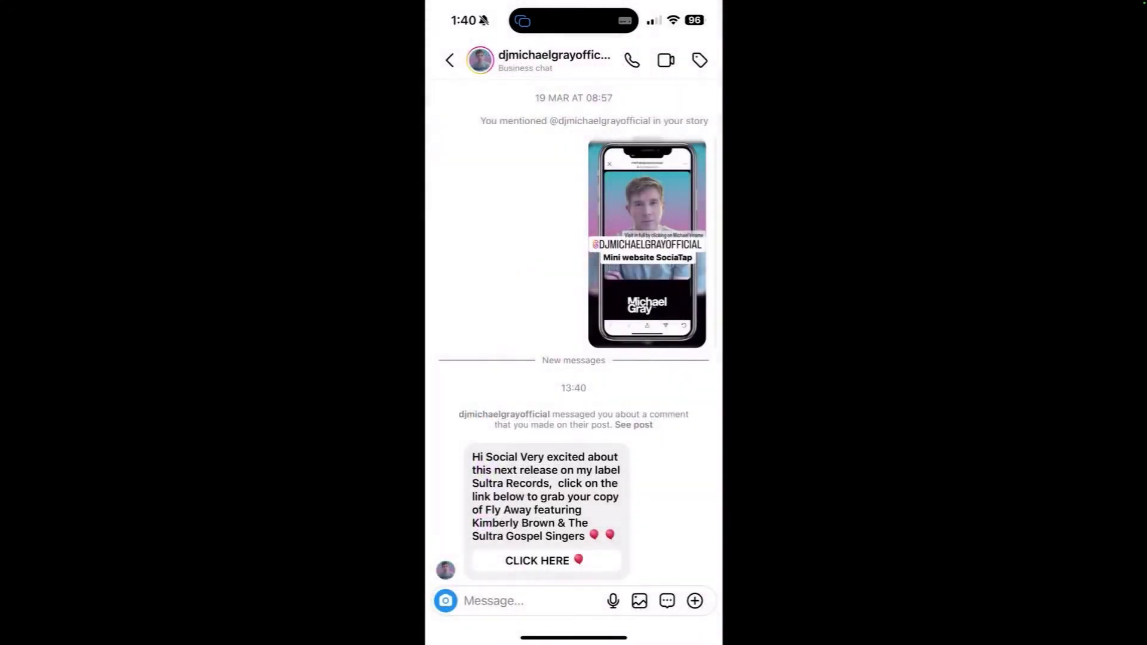
left_click(448, 56)
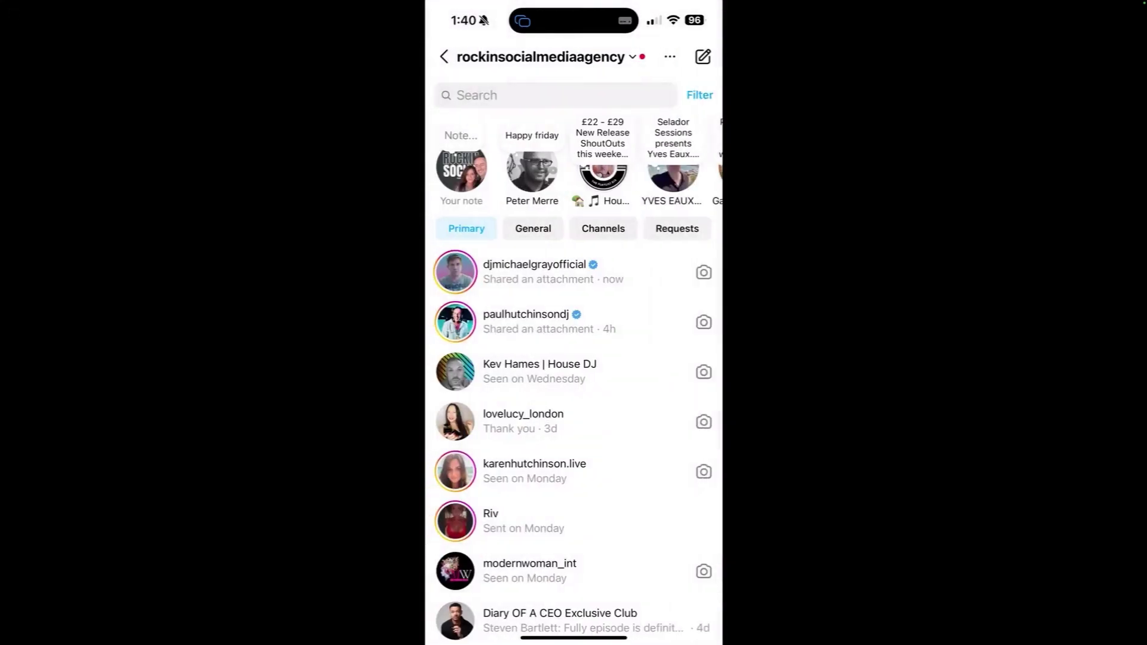
left_click(444, 56)
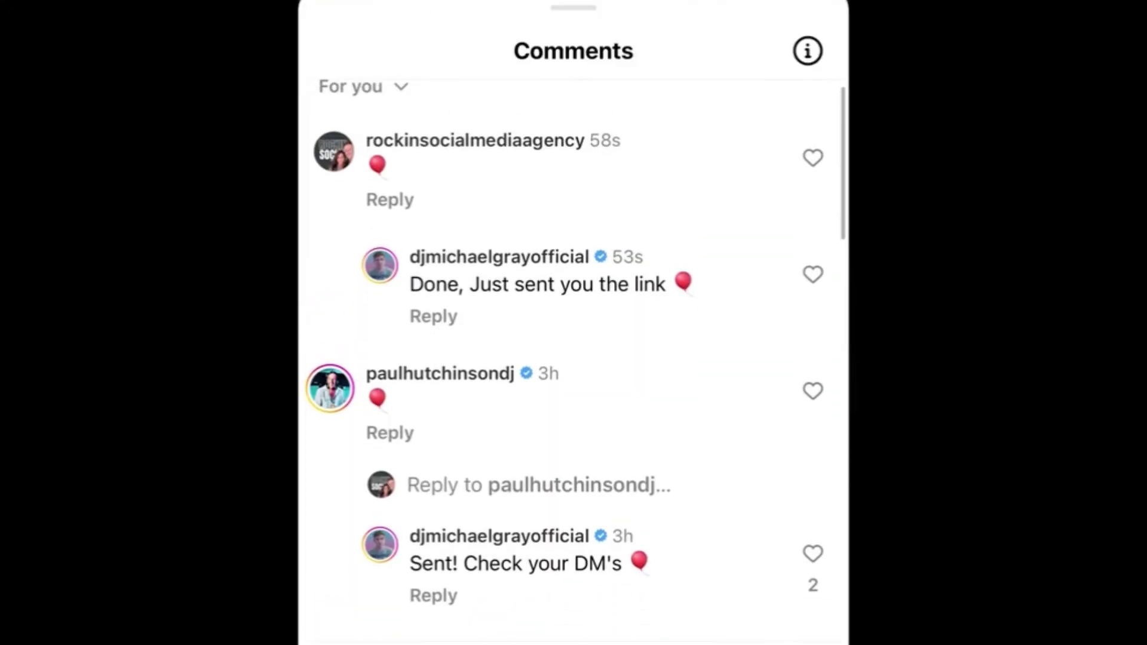